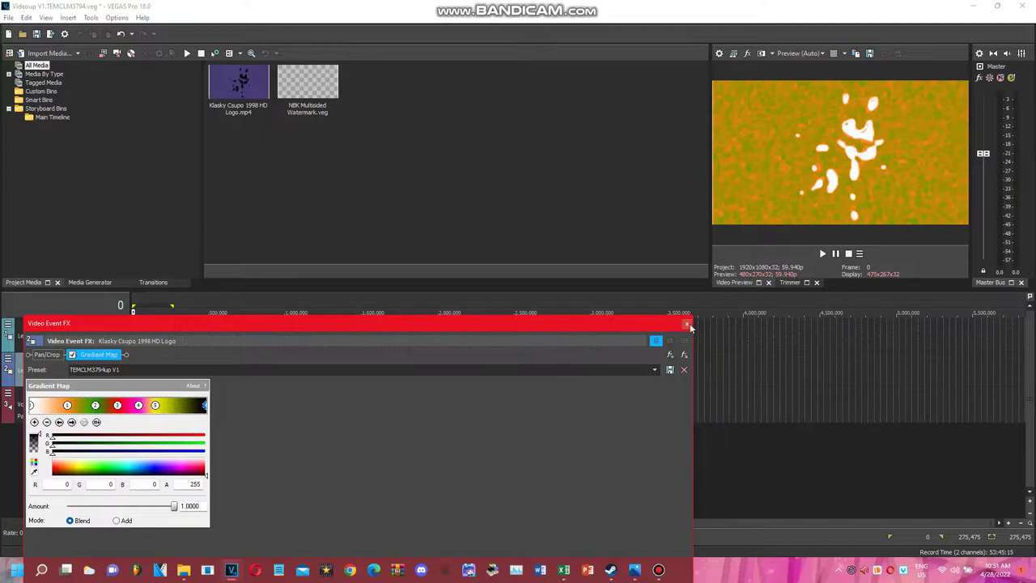
# Open the Klasky Csupo logo clip's audio effects, replace the Vocodex preset name with Chord, and close the effects.
pyautogui.click(159, 394)
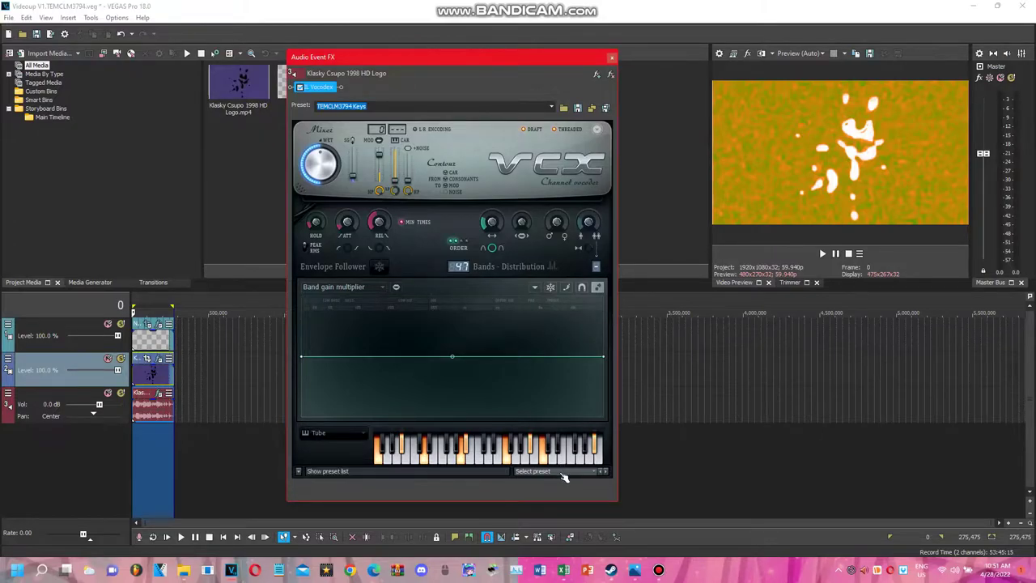
pyautogui.click(368, 106)
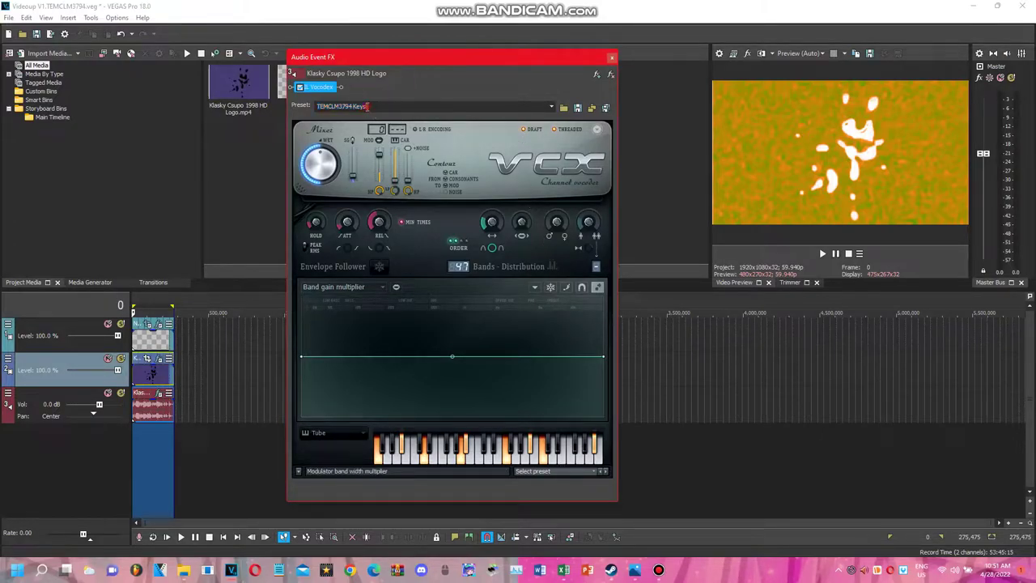
pyautogui.hotkey('ctrl', 'a')
pyautogui.write('Chord')
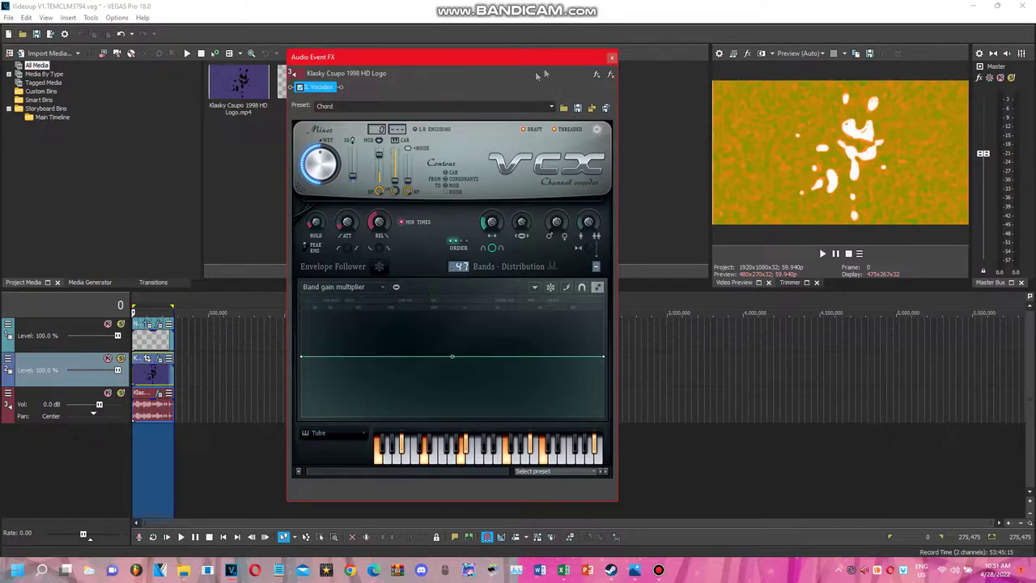
pyautogui.click(613, 56)
pyautogui.click(658, 569)
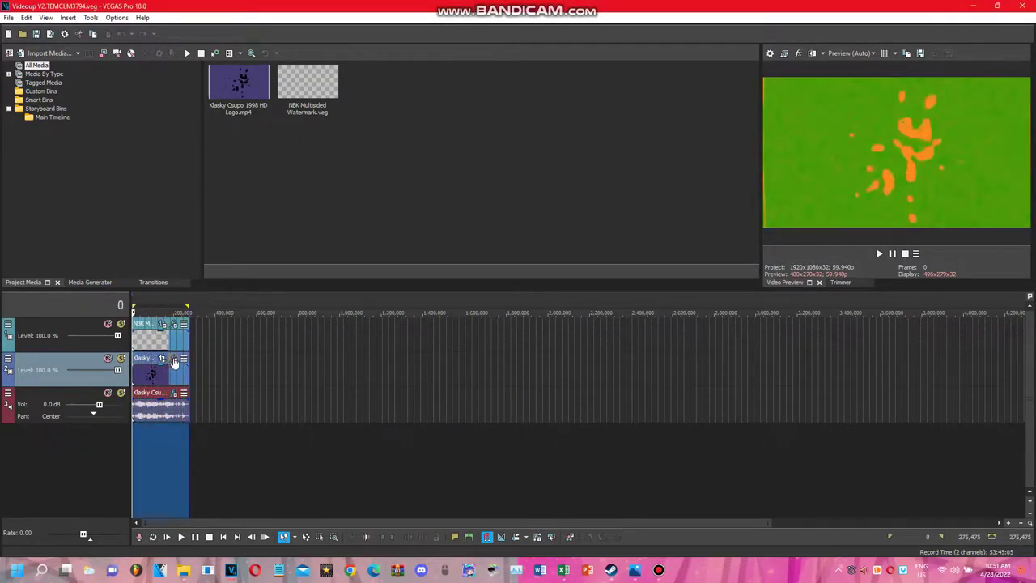
# Examine the Gradient Map color points and the TV Simulator settings in the Videoup V2 logo clip's video effects.
pyautogui.click(174, 358)
pyautogui.click(90, 406)
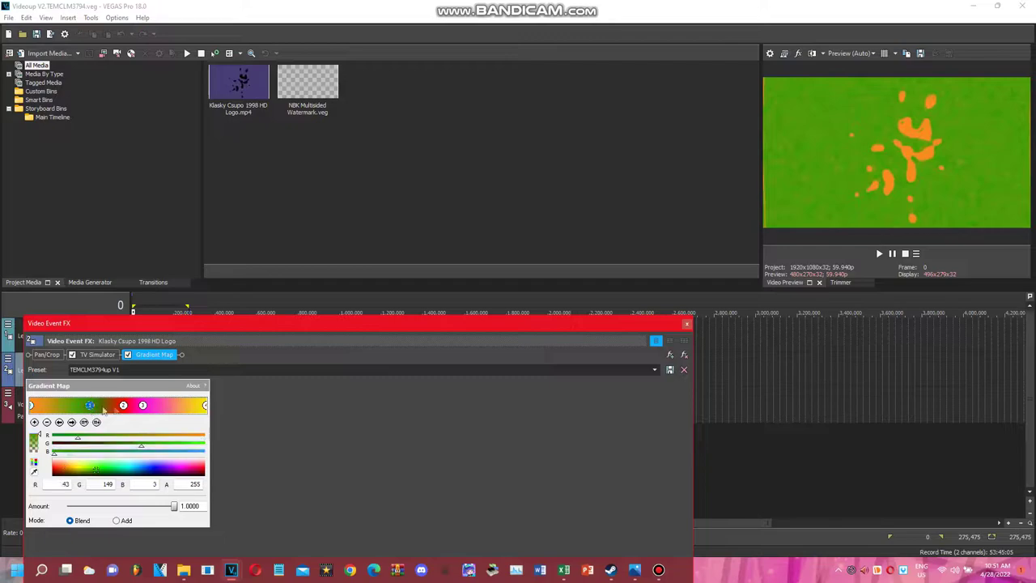
pyautogui.click(123, 405)
pyautogui.click(143, 405)
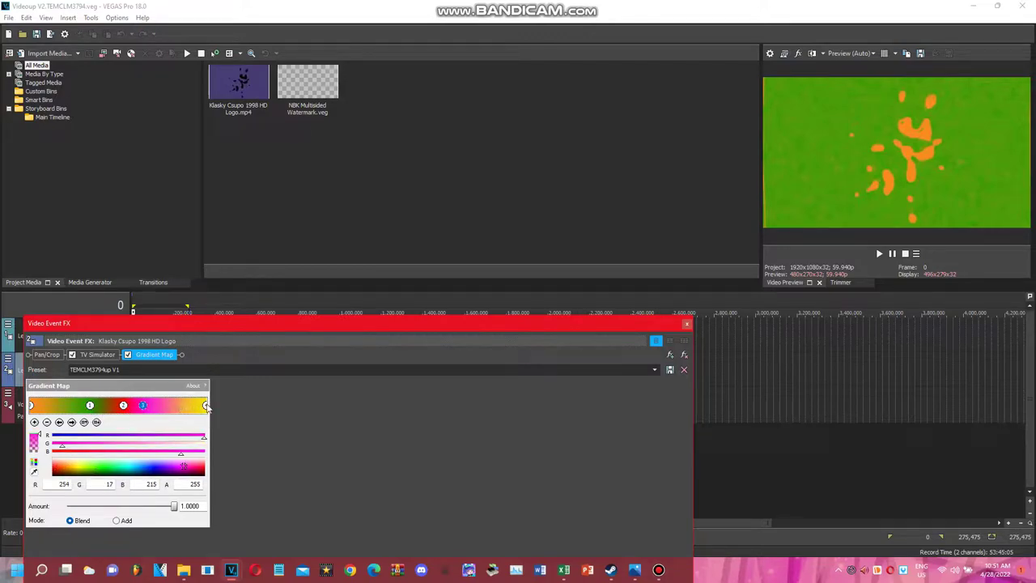
pyautogui.click(206, 406)
pyautogui.click(97, 354)
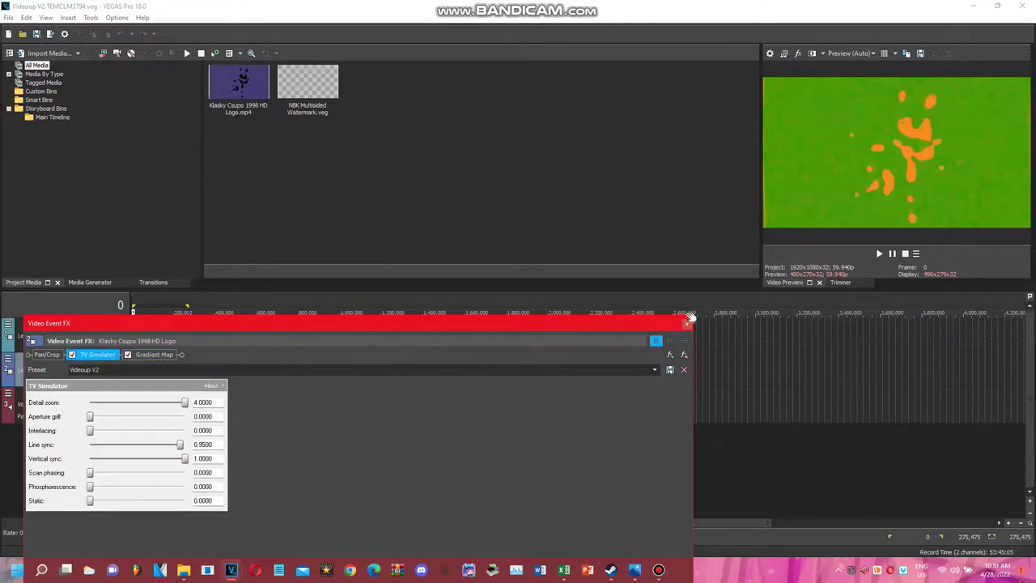
pyautogui.click(687, 323)
# Review the Vocodex settings in the Videoup V2 logo clip's audio effects, then close them.
pyautogui.click(174, 393)
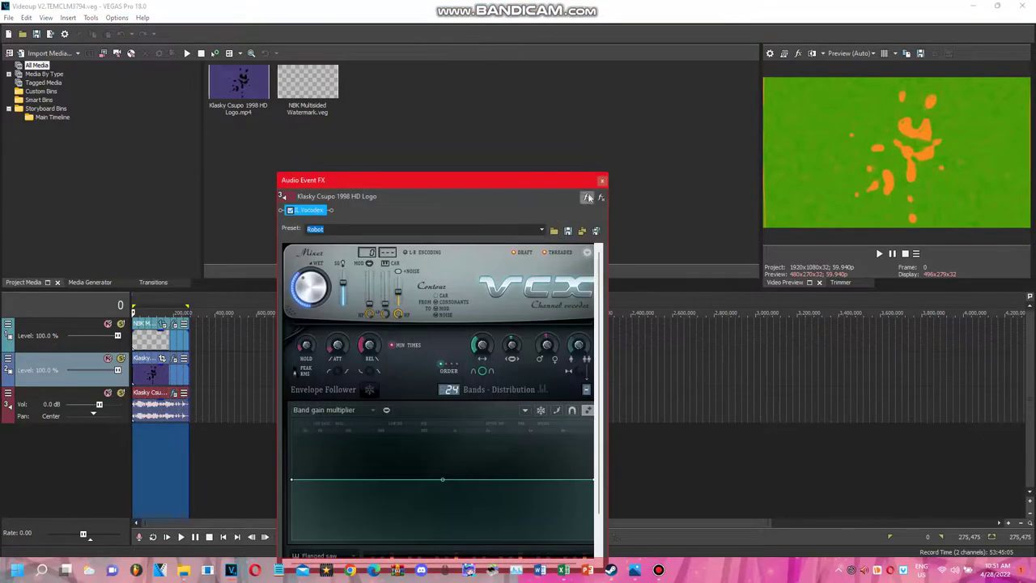
pyautogui.moveTo(554, 181); pyautogui.dragTo(551, 123)
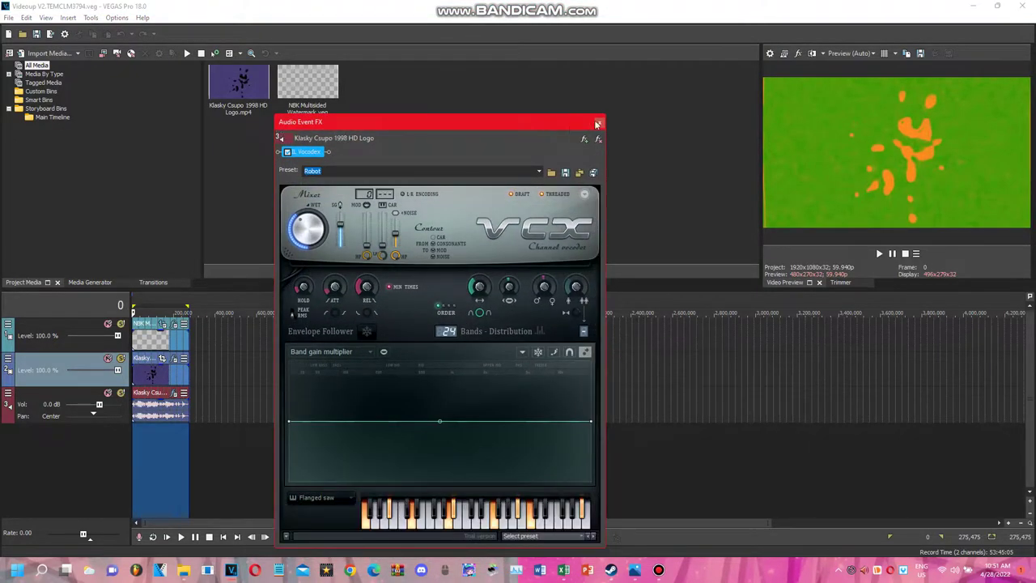
pyautogui.click(597, 124)
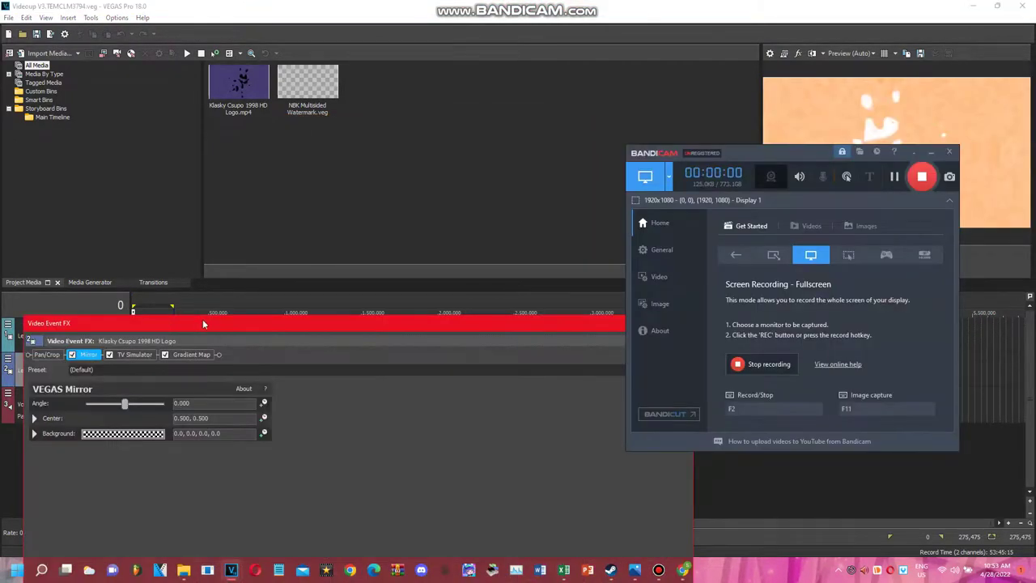
# Examine the Mirror and TV Simulator settings of the Videoup V3 logo clip, keeping the effects clear of the recorder.
pyautogui.moveTo(203, 324); pyautogui.dragTo(213, 272)
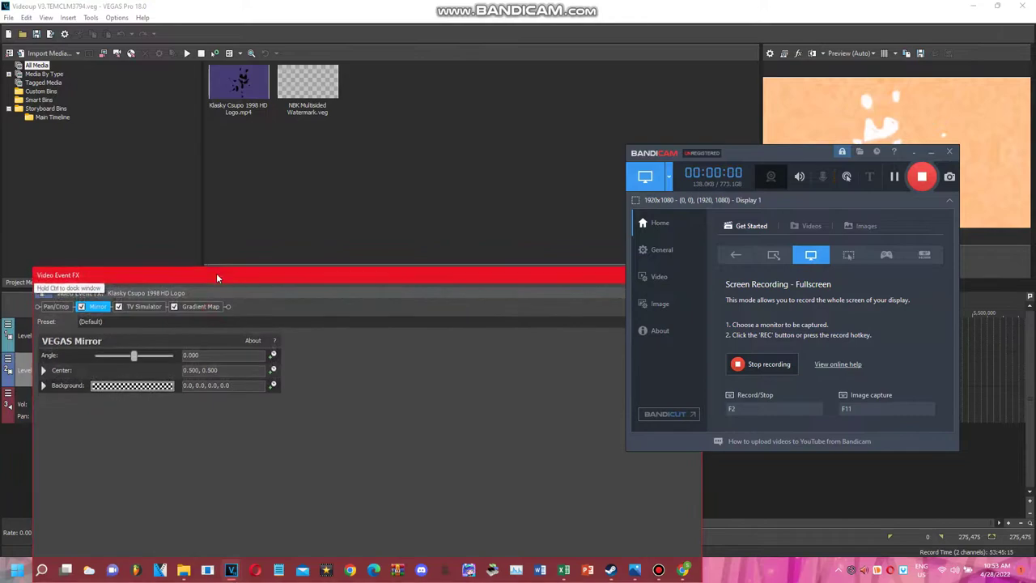
pyautogui.moveTo(735, 150); pyautogui.dragTo(827, 148)
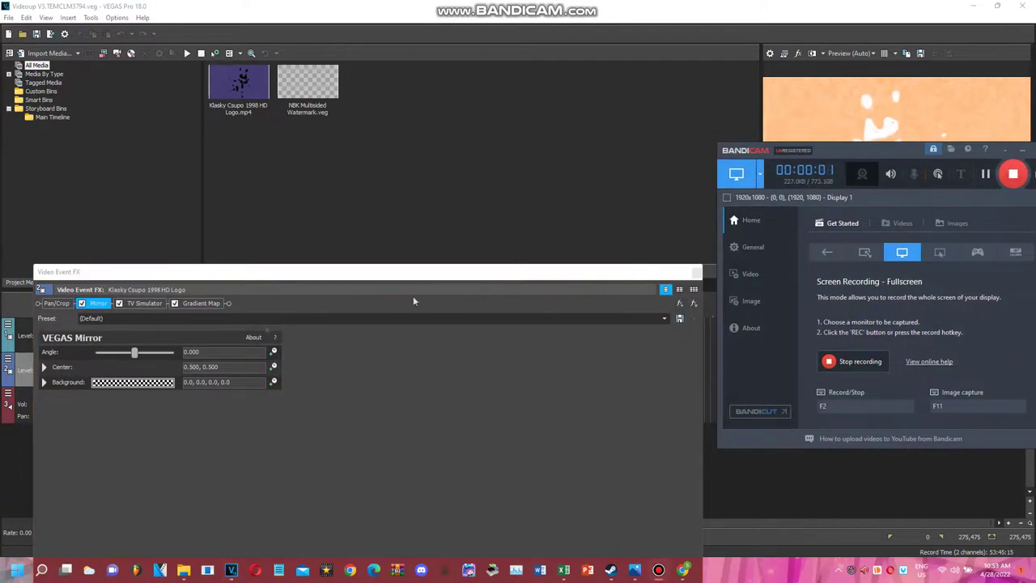
pyautogui.click(144, 303)
pyautogui.moveTo(234, 272); pyautogui.dragTo(238, 234)
# Step through the color points of the Videoup V3 logo clip's Gradient Map and close the video effects.
pyautogui.click(204, 262)
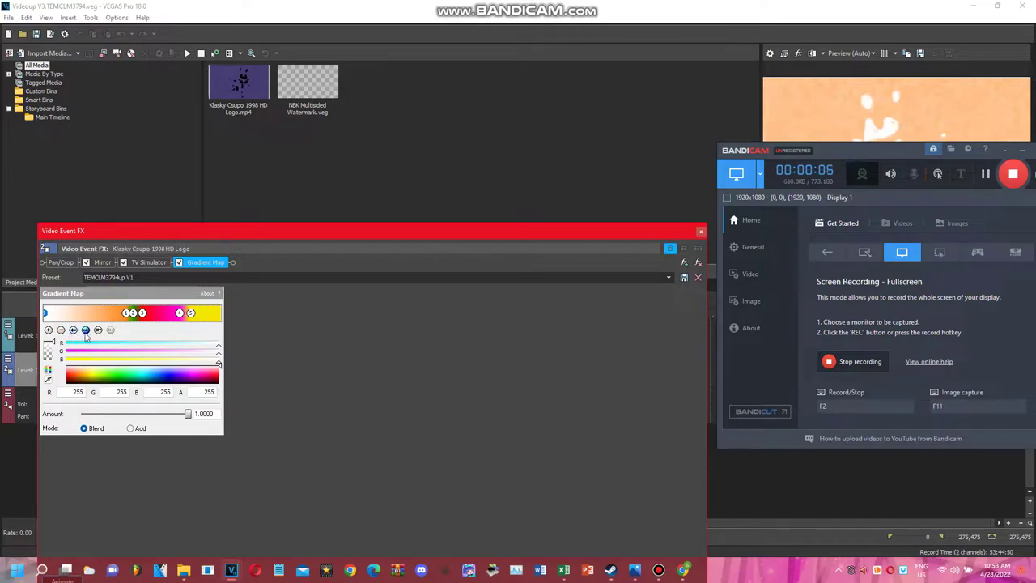
pyautogui.click(85, 329)
pyautogui.click(85, 330)
pyautogui.click(85, 330)
pyautogui.click(85, 330)
pyautogui.click(700, 231)
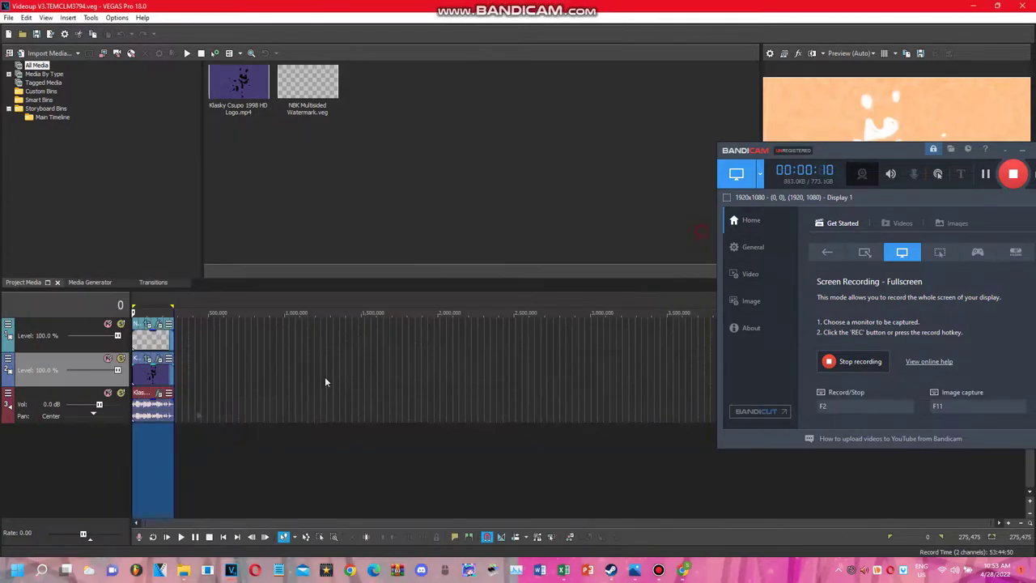
# Examine both ExpressFX Chorus and both Vocodex effects on the Videoup V3 clip's audio, then stop the Bandicam recording.
pyautogui.click(159, 392)
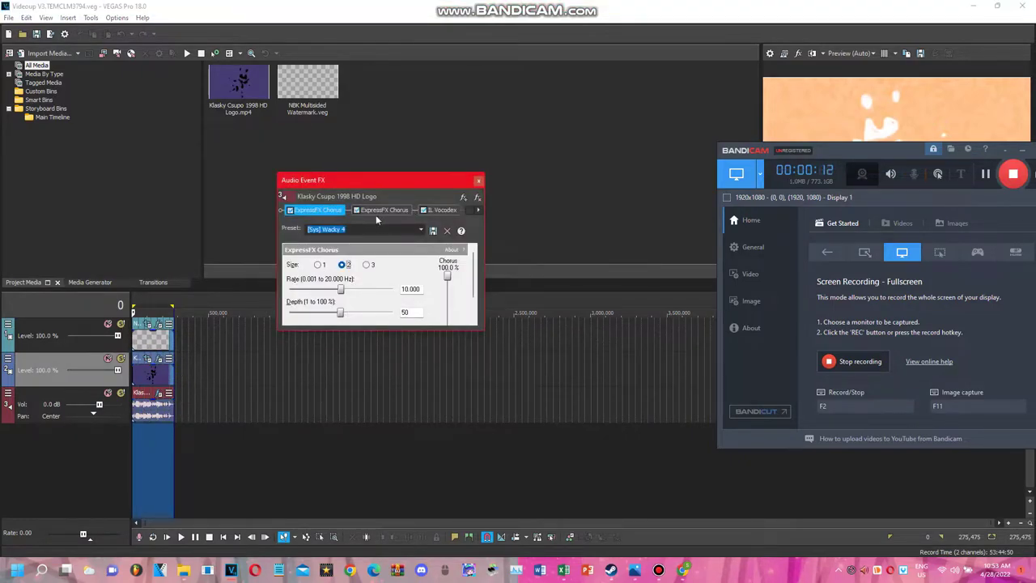
pyautogui.click(389, 207)
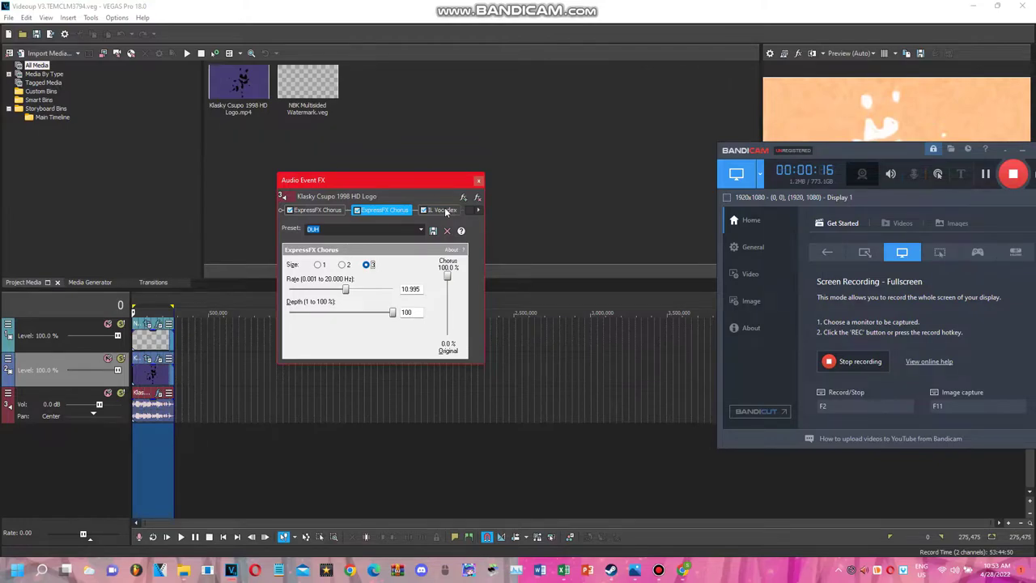
pyautogui.click(443, 210)
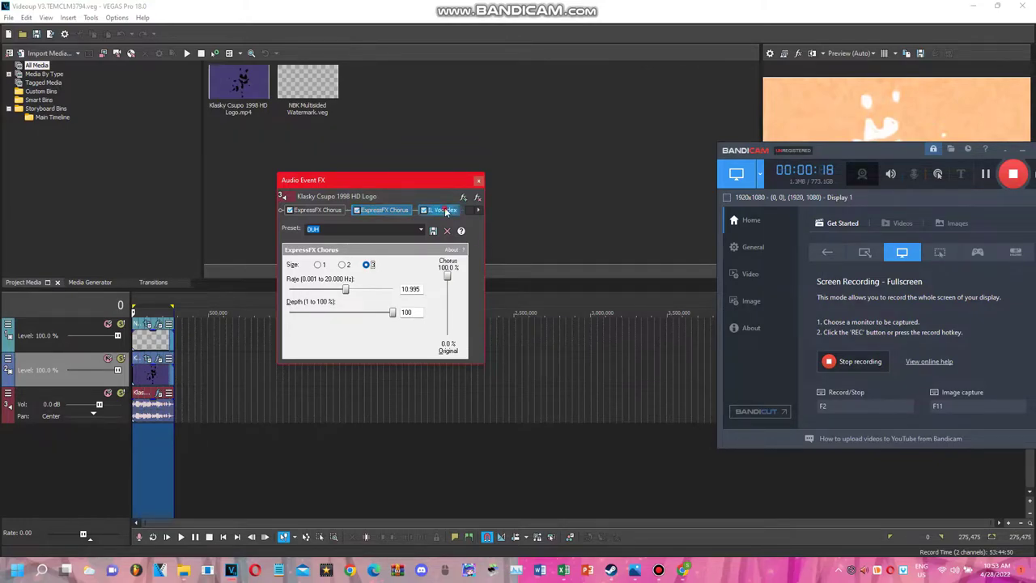
pyautogui.moveTo(454, 181); pyautogui.dragTo(443, 91)
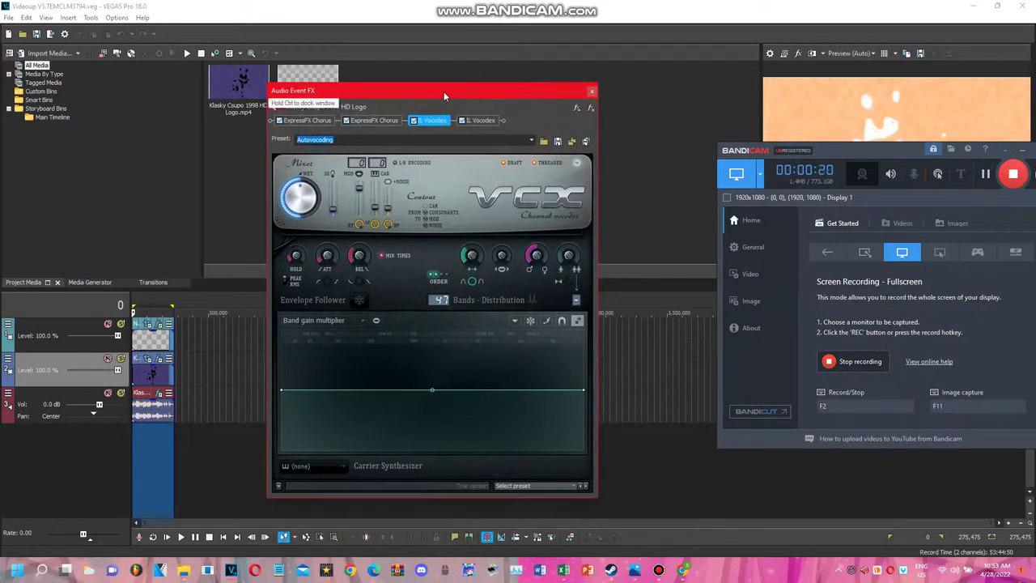
pyautogui.click(481, 120)
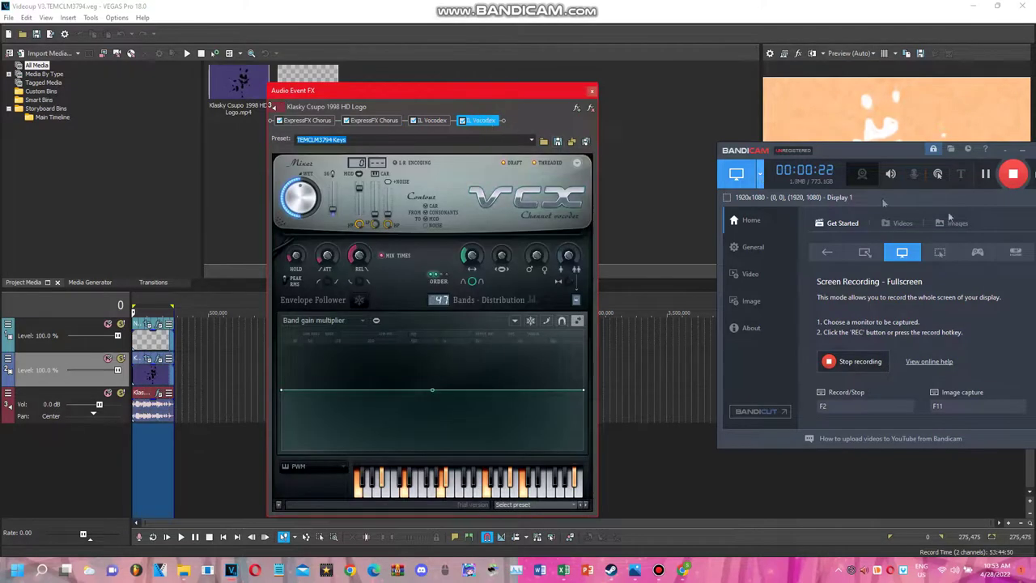
pyautogui.click(1013, 175)
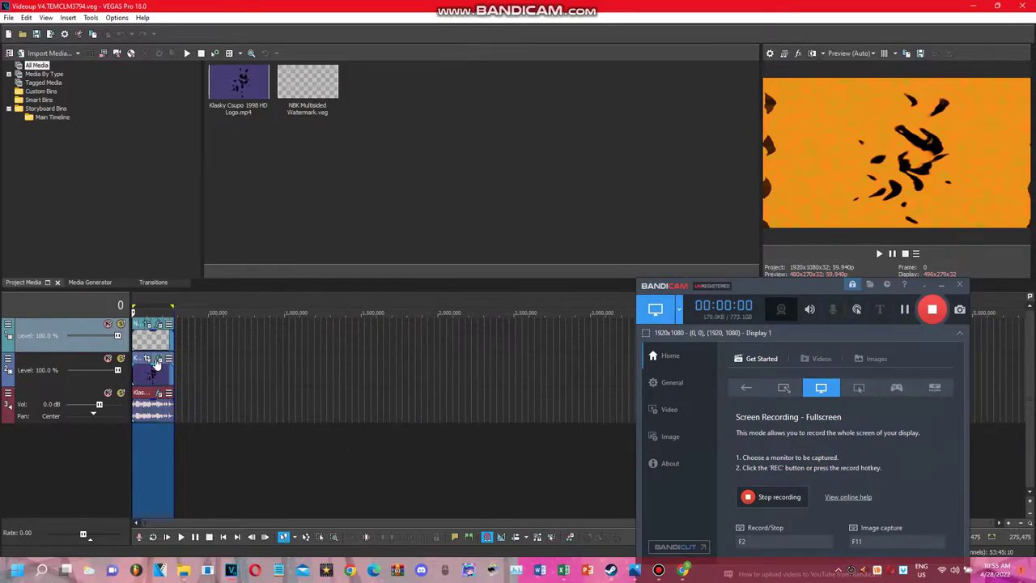
# Examine the two TV Simulators, NewBlue ME Wiggle and Wave in the Videoup V4 logo clip's video effects.
pyautogui.click(157, 361)
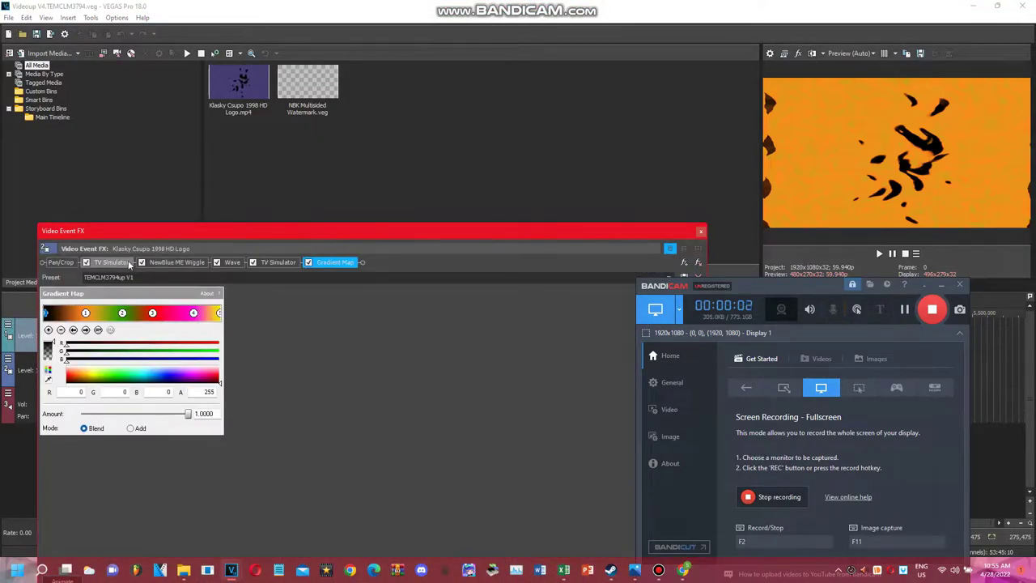
pyautogui.click(122, 262)
pyautogui.click(174, 262)
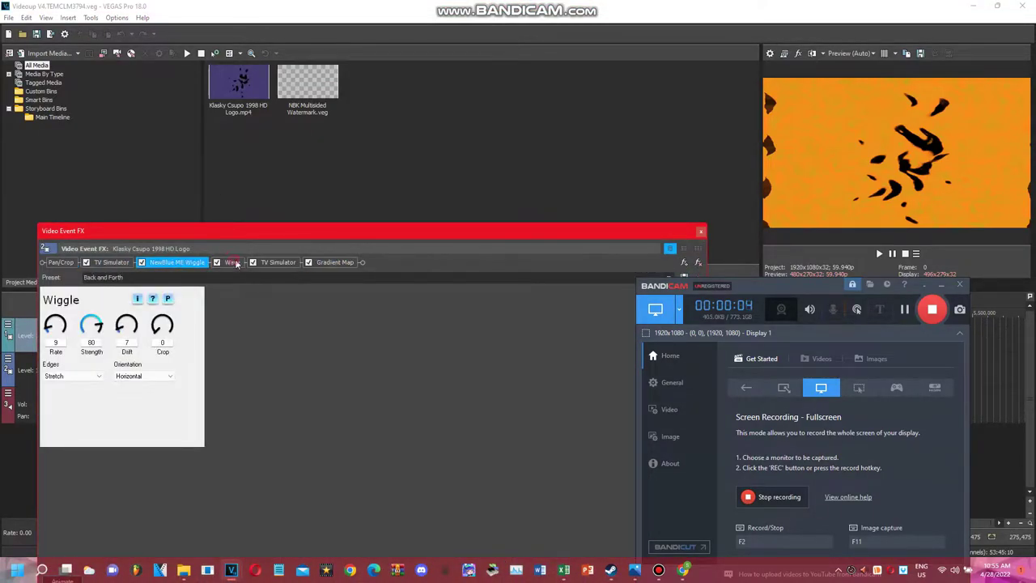
pyautogui.click(232, 262)
pyautogui.click(277, 262)
# Step through the color points of the Videoup V4 logo clip's Gradient Map and close the video effects.
pyautogui.click(328, 262)
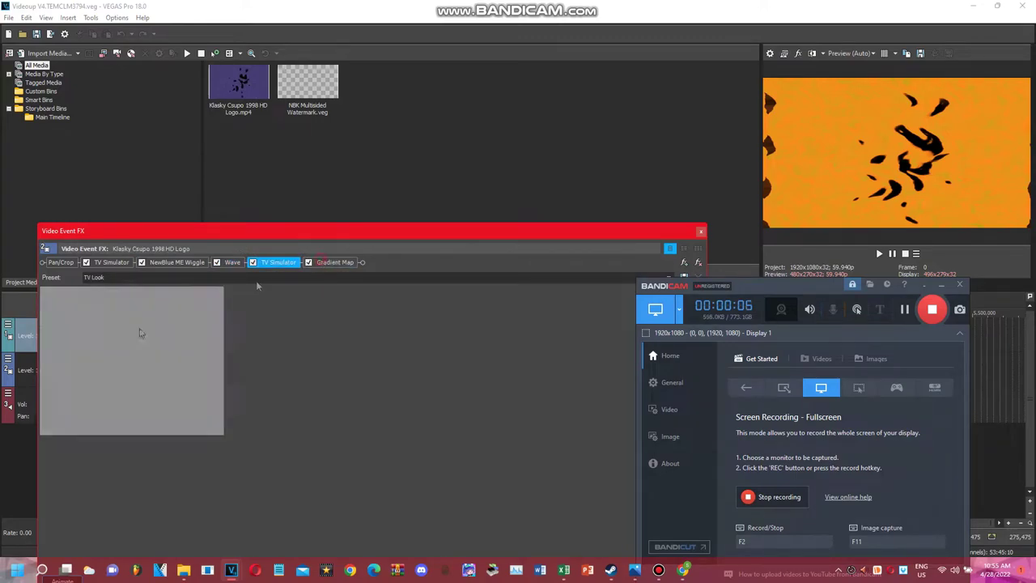
pyautogui.click(74, 331)
pyautogui.click(86, 332)
pyautogui.click(86, 331)
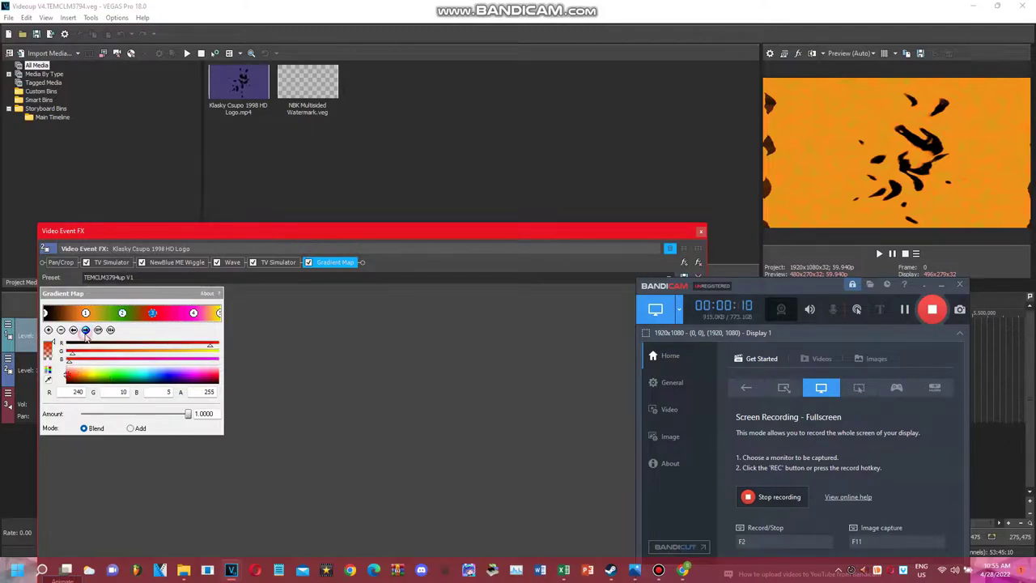
pyautogui.click(86, 331)
pyautogui.click(86, 331)
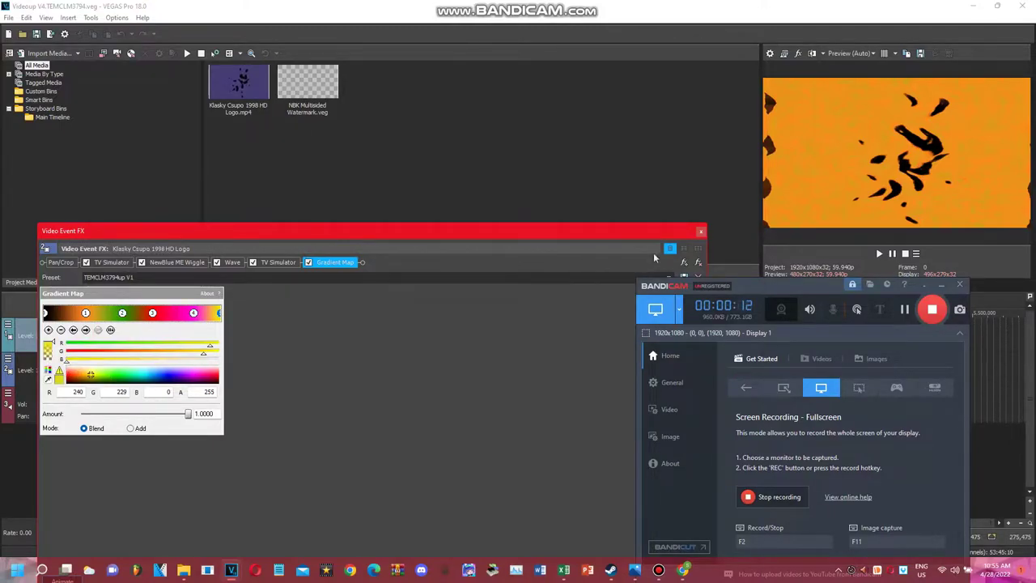
pyautogui.click(701, 233)
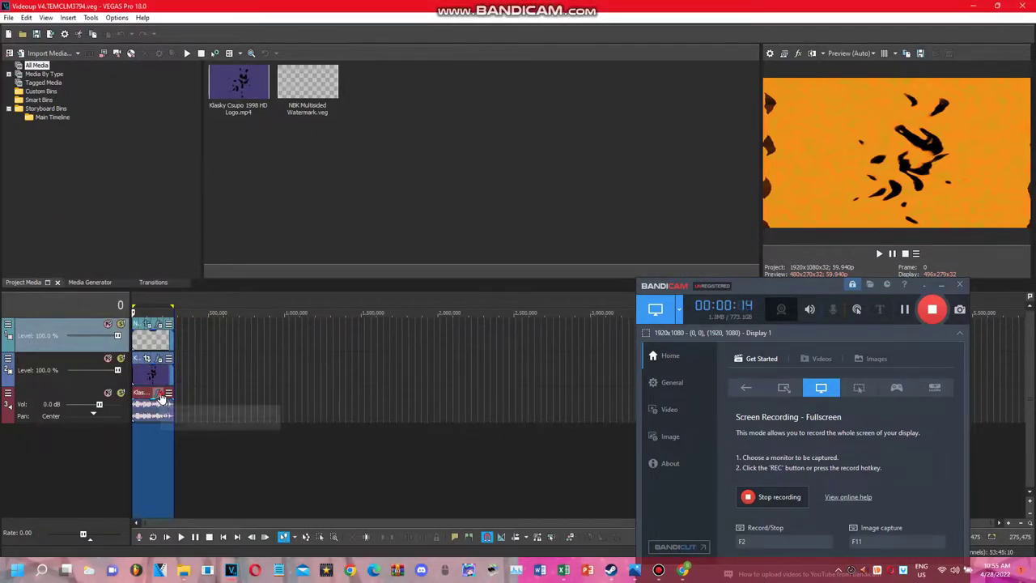
# Open the Orange Vocoder in the Videoup V4 clip's audio effects and enter upset as its preset name.
pyautogui.click(160, 395)
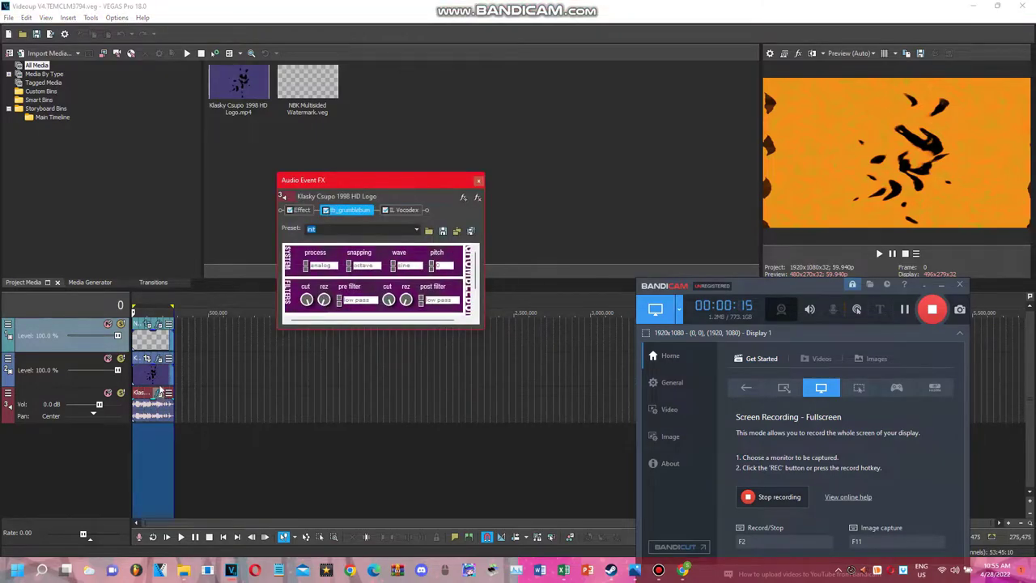
pyautogui.click(299, 211)
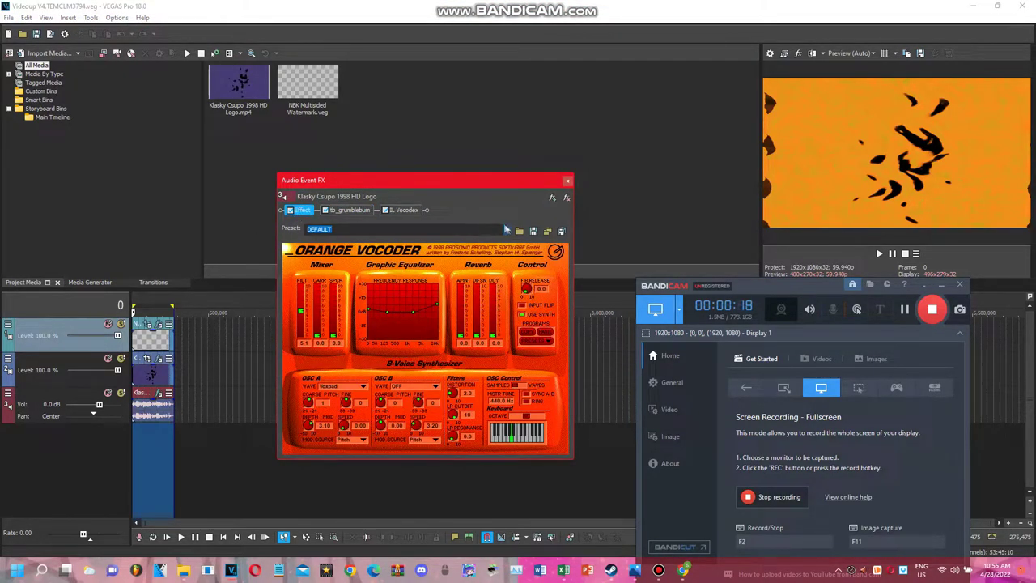
pyautogui.click(507, 230)
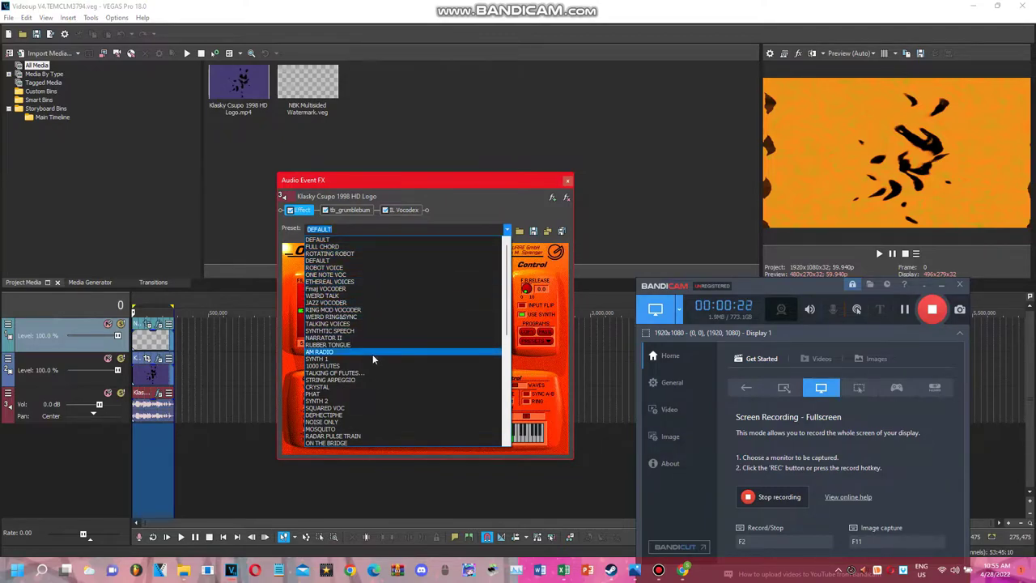
pyautogui.click(392, 228)
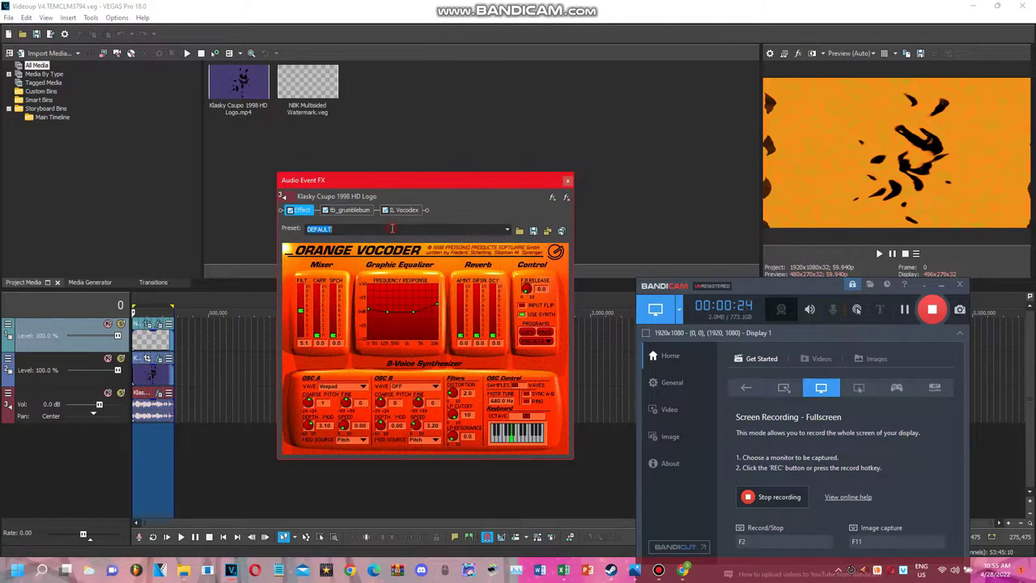
pyautogui.write('upset')
pyautogui.press('Return')
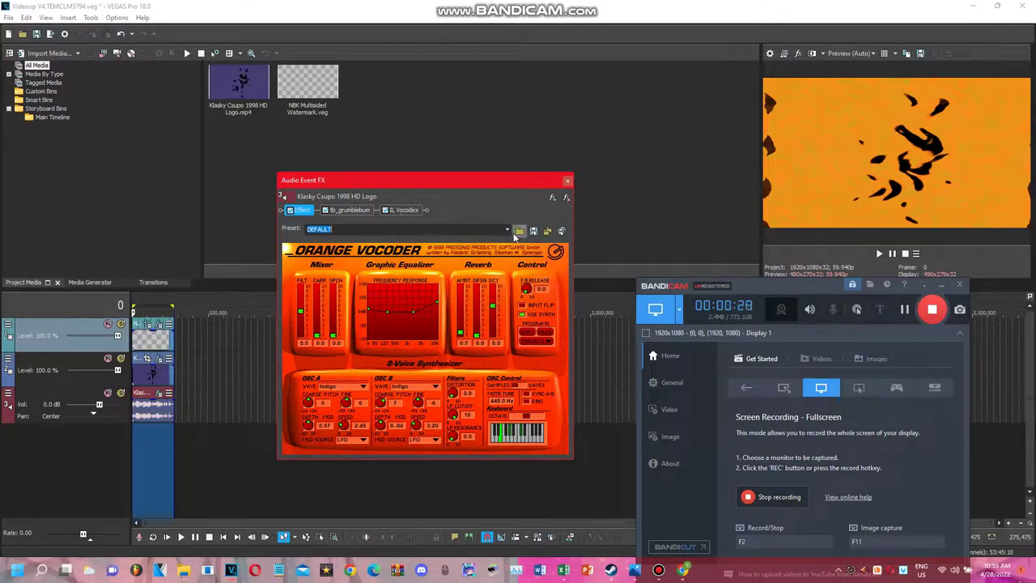
# Check the Orange Vocoder's preset list again and replace the preset name with s.
pyautogui.click(507, 230)
pyautogui.click(507, 230)
pyautogui.click(455, 231)
pyautogui.hotkey('ctrl', 'a')
pyautogui.write('s')
# Review the tb_grumblebum and Vocodex effects on the Videoup V4 clip's audio, then close the audio effects.
pyautogui.click(356, 212)
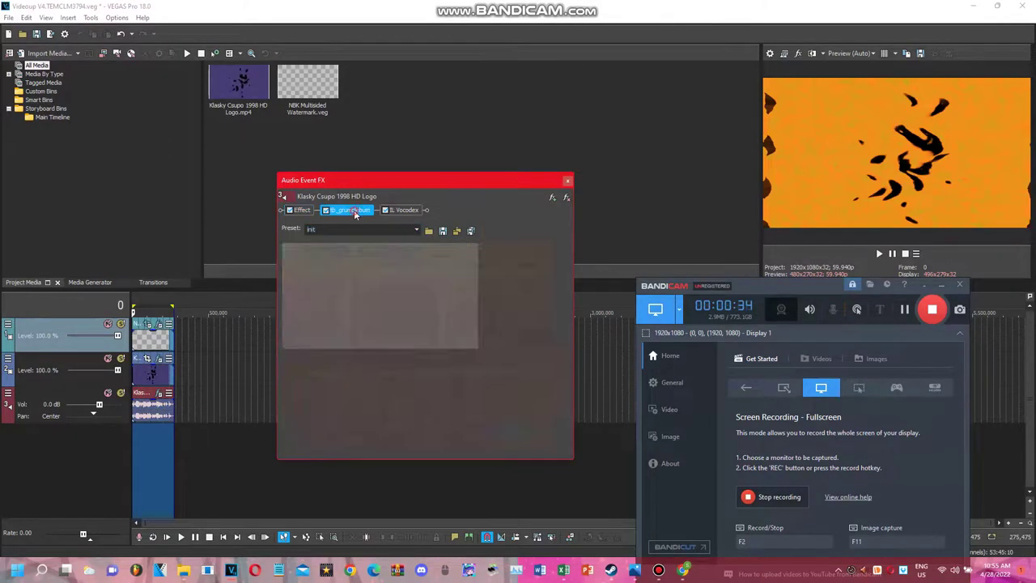
pyautogui.click(409, 212)
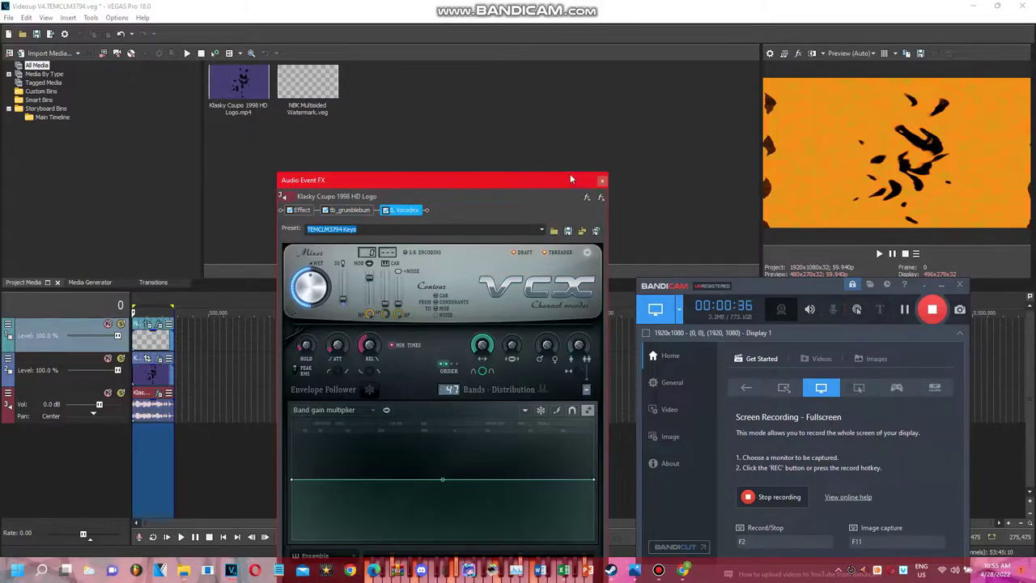
pyautogui.moveTo(570, 175); pyautogui.dragTo(600, 107)
pyautogui.click(633, 115)
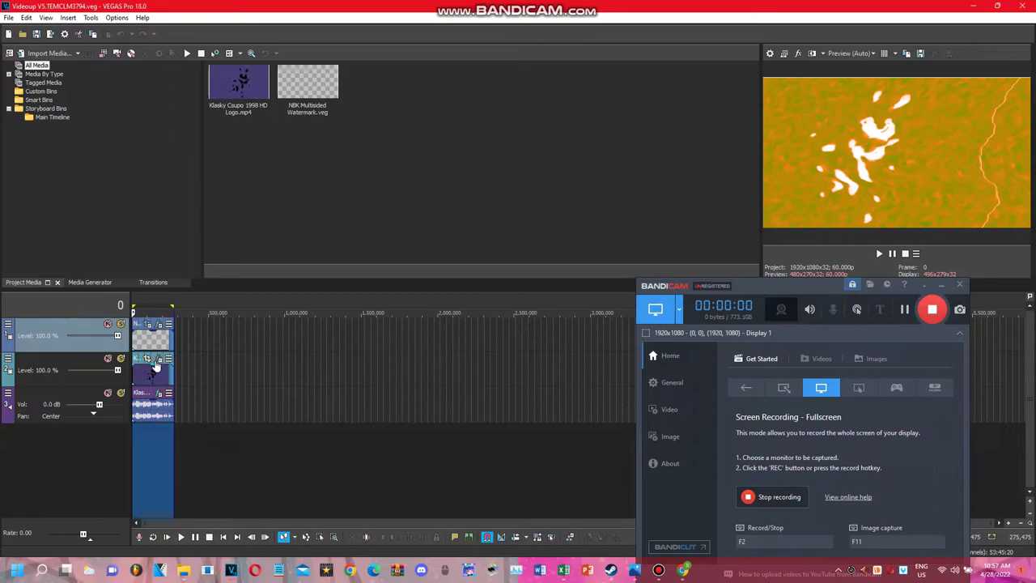
# Open the Videoup V5 logo clip's video effects and review the first Swirl effect at the start and end of its keyframes.
pyautogui.click(157, 358)
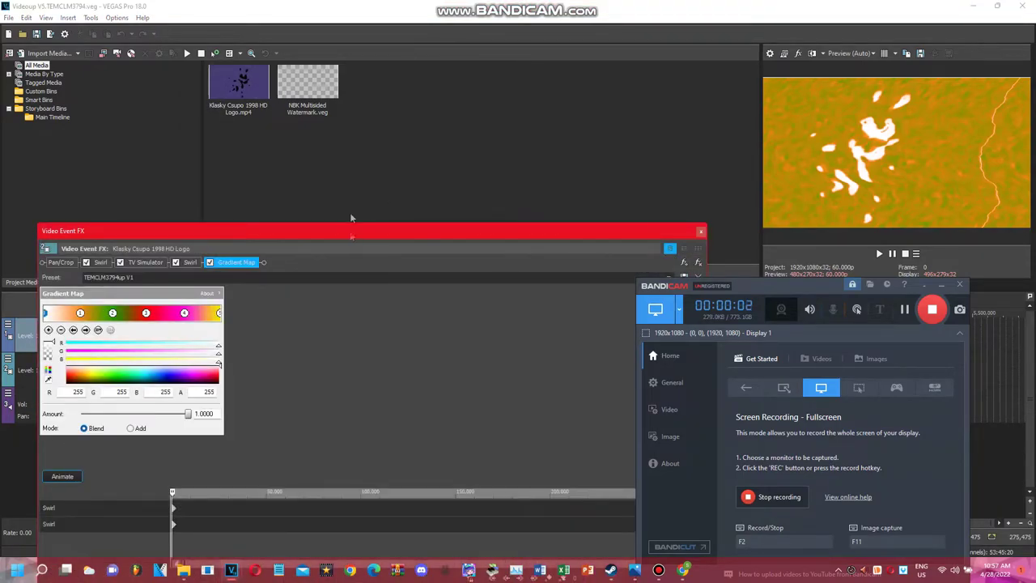
pyautogui.moveTo(349, 233); pyautogui.dragTo(384, 95)
pyautogui.click(135, 121)
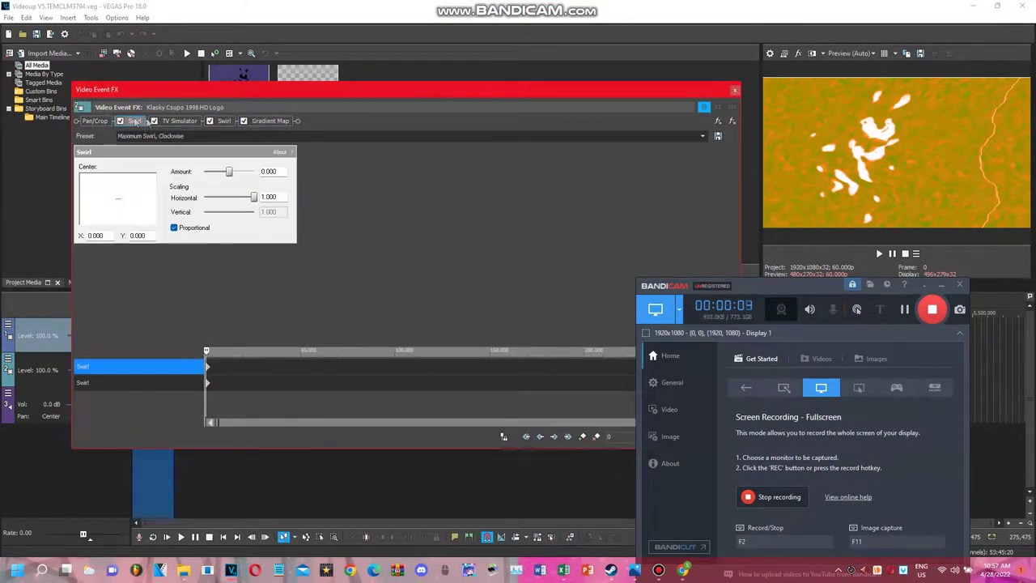
pyautogui.moveTo(284, 91); pyautogui.dragTo(236, 90)
pyautogui.moveTo(791, 289); pyautogui.dragTo(891, 291)
pyautogui.moveTo(628, 371); pyautogui.dragTo(689, 356)
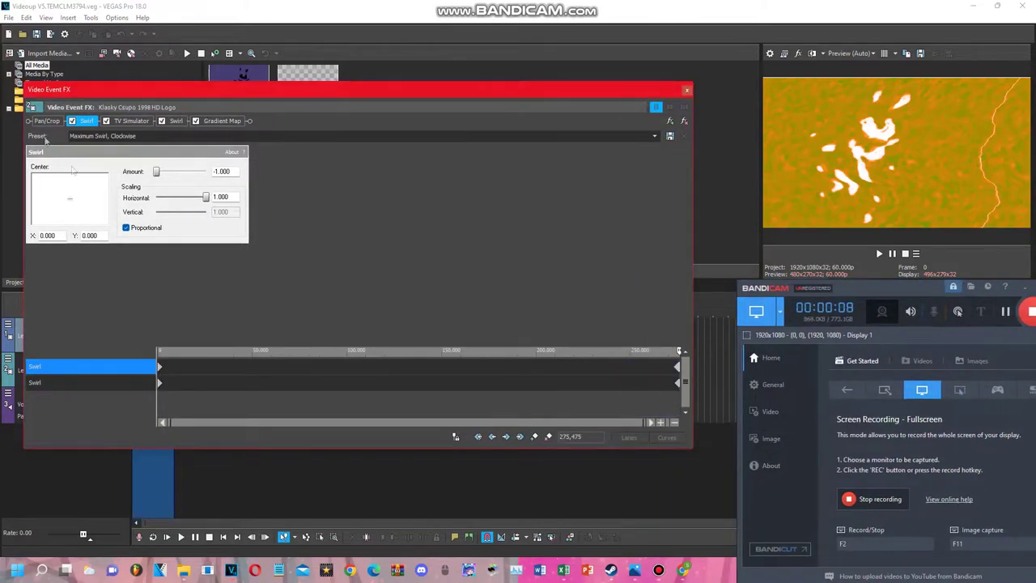
# Review the TV Simulator and the second Swirl effect on the Videoup V5 logo clip through to the end of the keyframes.
pyautogui.click(136, 121)
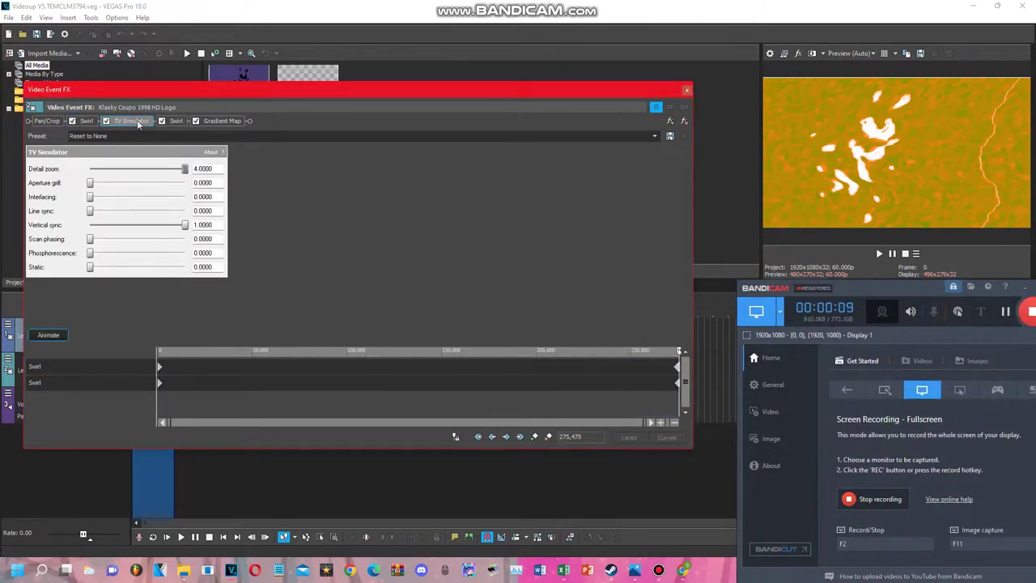
pyautogui.click(179, 121)
pyautogui.moveTo(162, 400); pyautogui.dragTo(685, 380)
# Step through the color points of the Videoup V5 logo clip's Gradient Map and close the video effects.
pyautogui.click(223, 121)
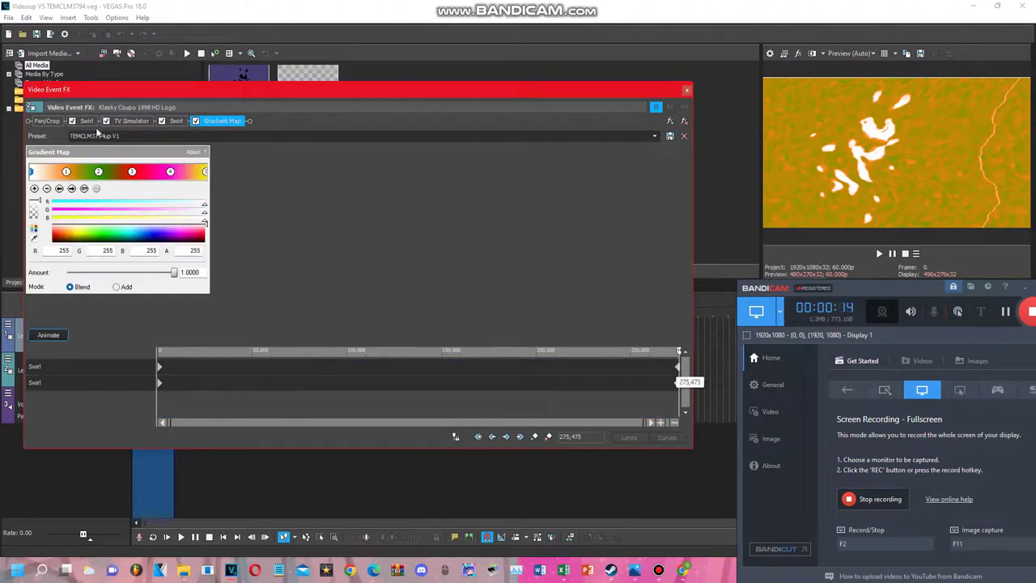
pyautogui.click(71, 188)
pyautogui.click(72, 187)
pyautogui.click(71, 188)
pyautogui.click(71, 188)
pyautogui.click(71, 188)
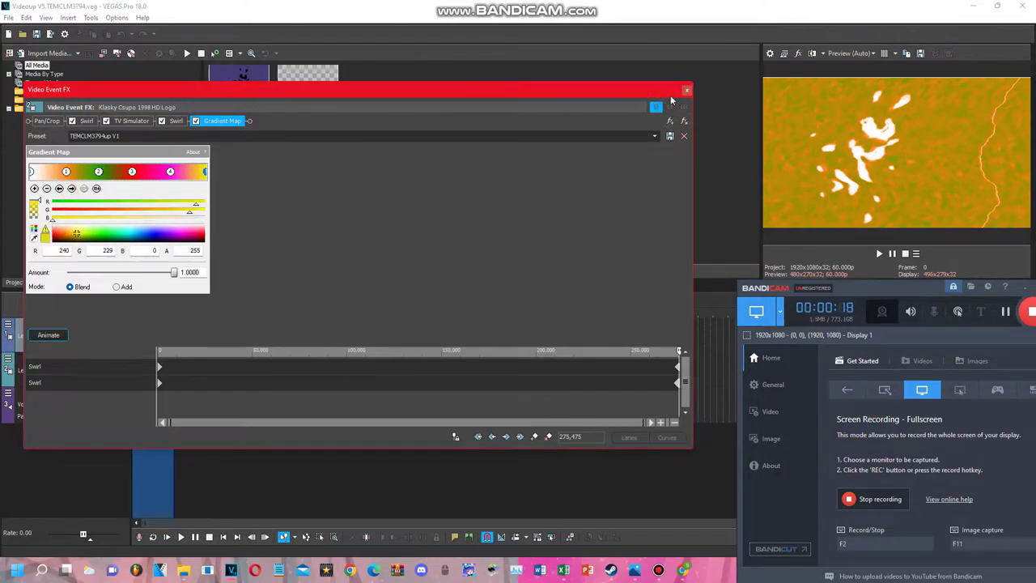
pyautogui.click(685, 93)
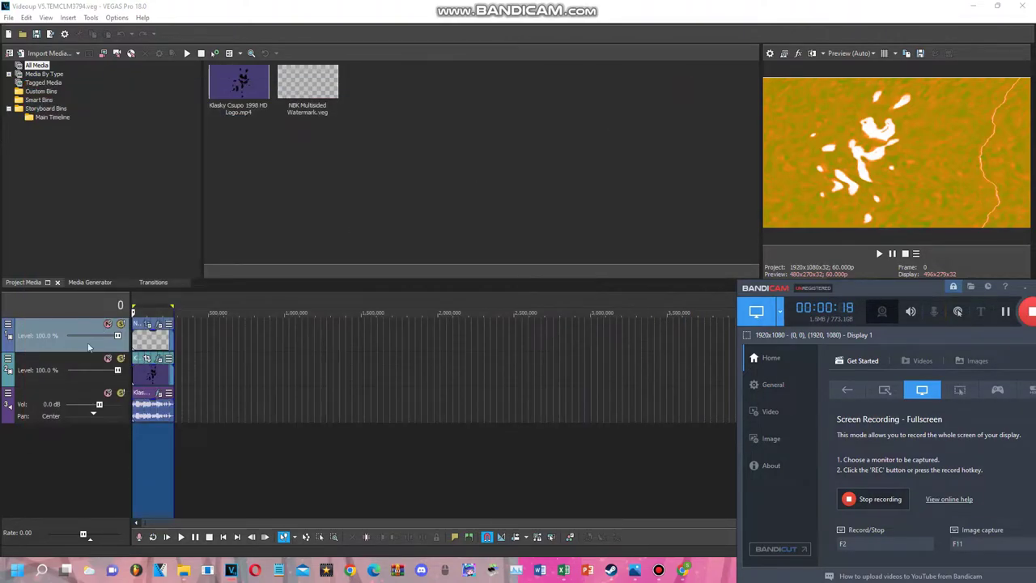
# Open the Videoup V5 clip's audio effects and apply the Delay Tv preset to the first ExpressFX Chorus.
pyautogui.click(159, 394)
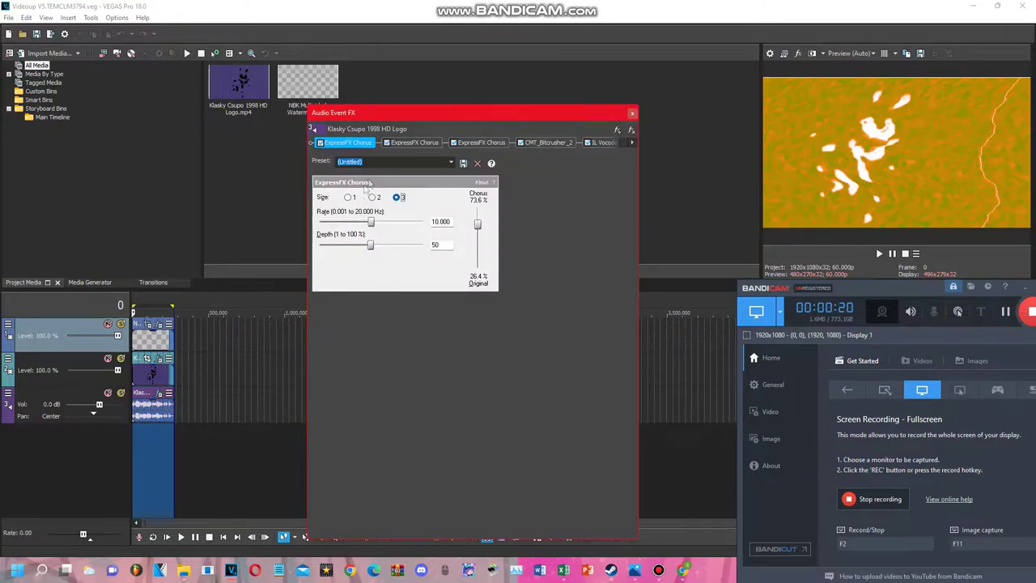
pyautogui.click(450, 163)
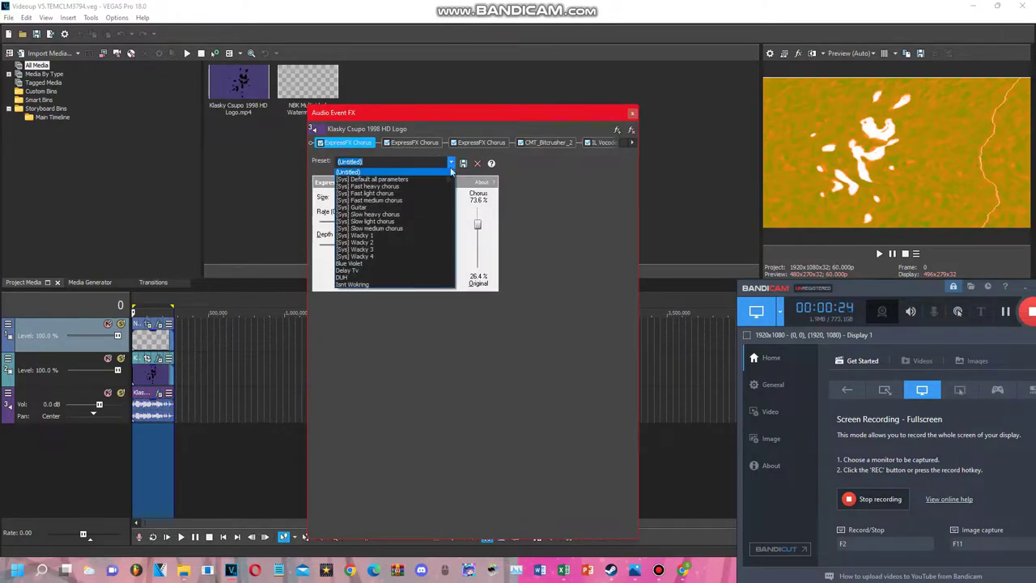
pyautogui.click(400, 269)
# Write the on-screen annotation "Delay TV (3x)" below the ExpressFX Chorus settings with the recorder's drawing text tool.
pyautogui.moveTo(871, 285); pyautogui.dragTo(732, 179)
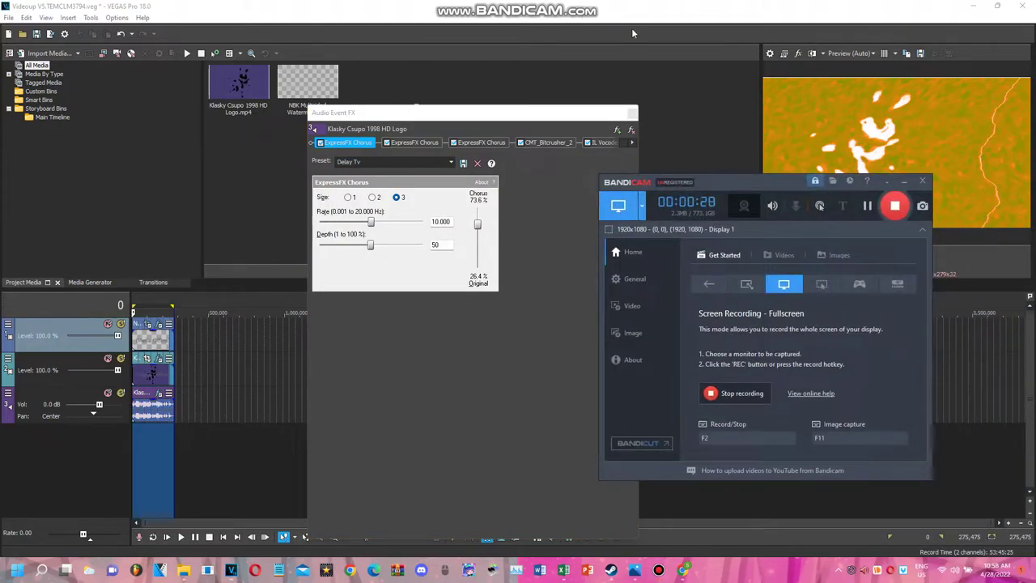
pyautogui.moveTo(570, 7)
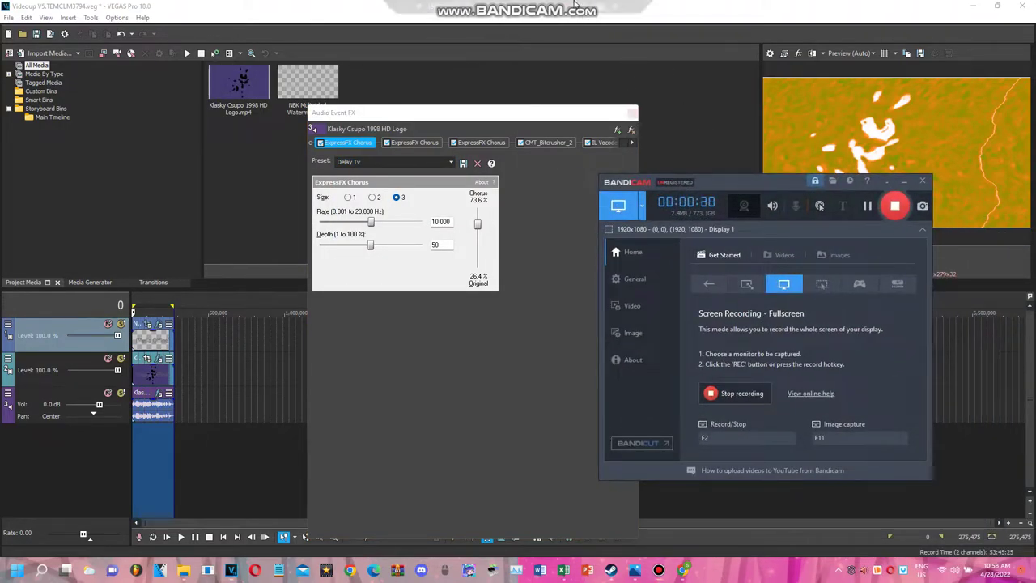
pyautogui.click(615, 6)
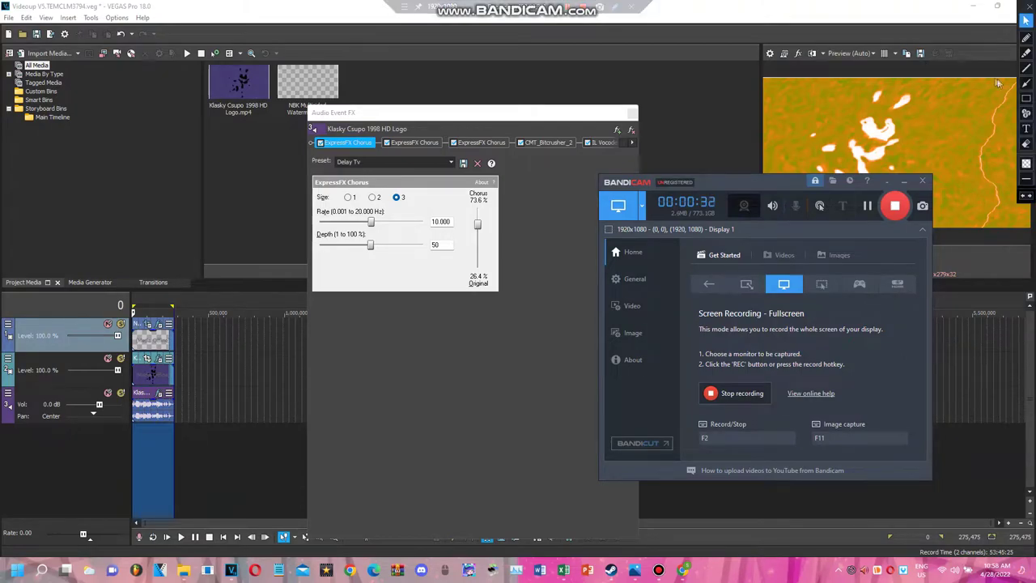
pyautogui.click(1026, 128)
pyautogui.click(386, 400)
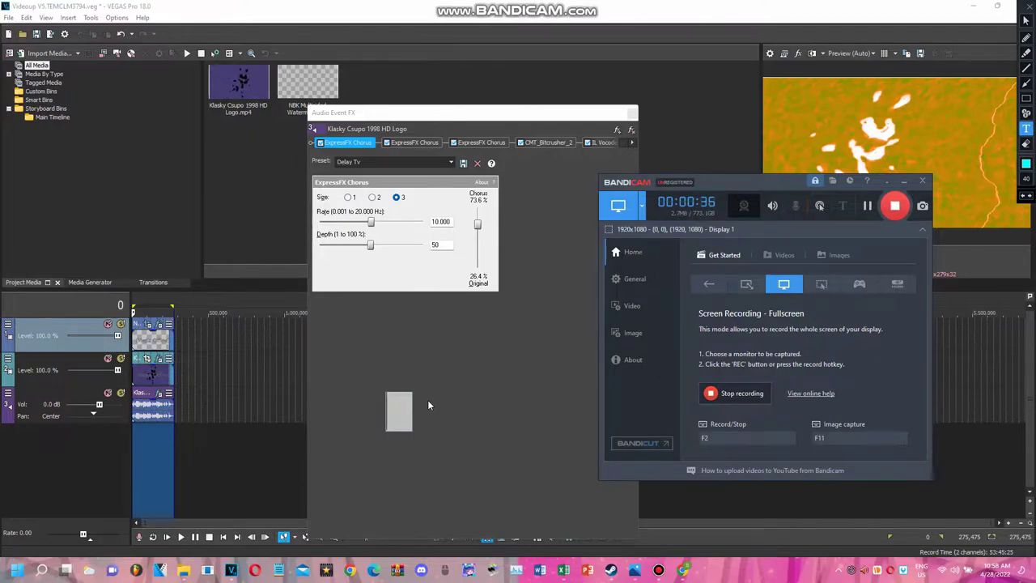
pyautogui.write('Delay T')
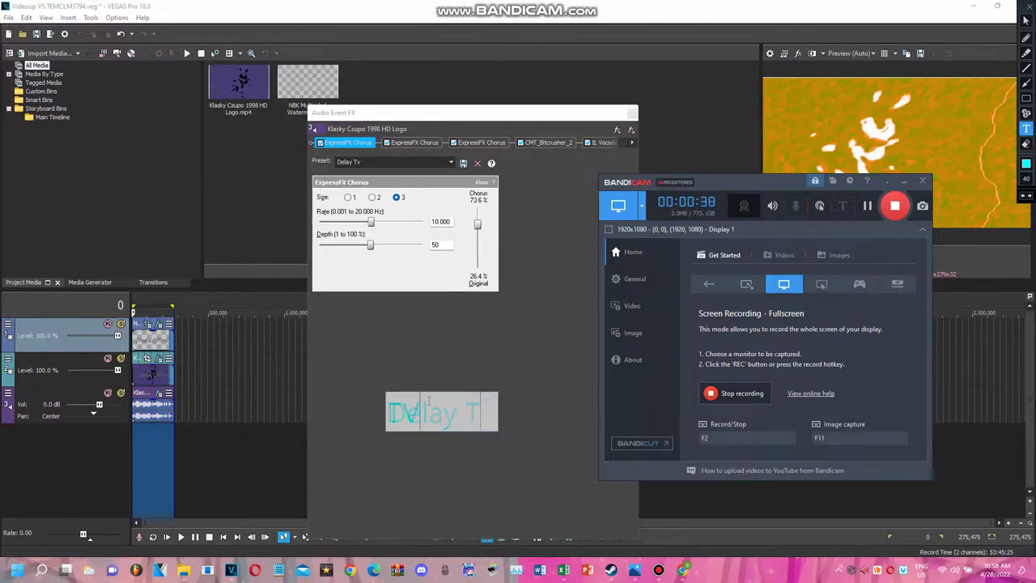
pyautogui.write('V (3x)')
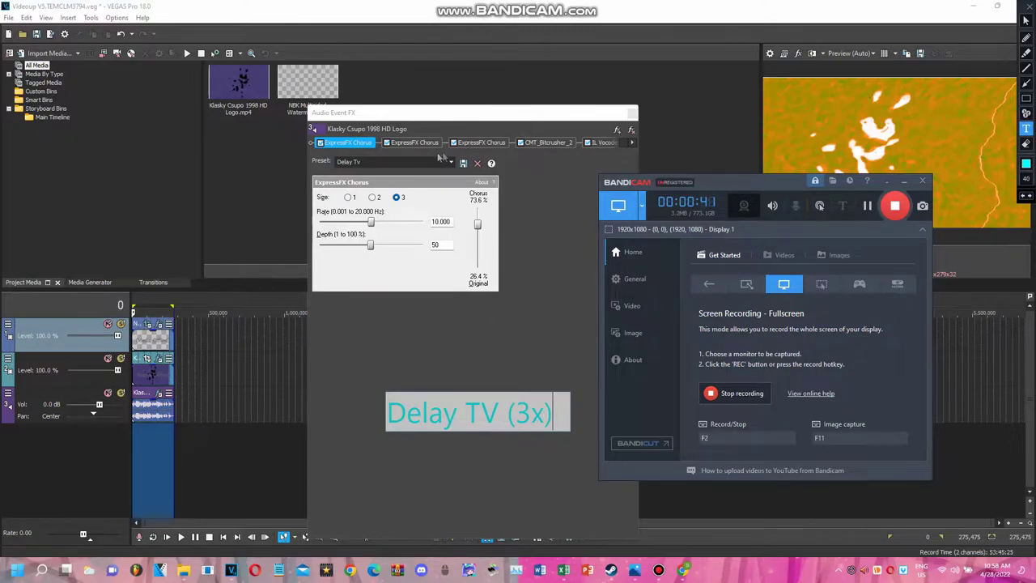
pyautogui.click(1028, 130)
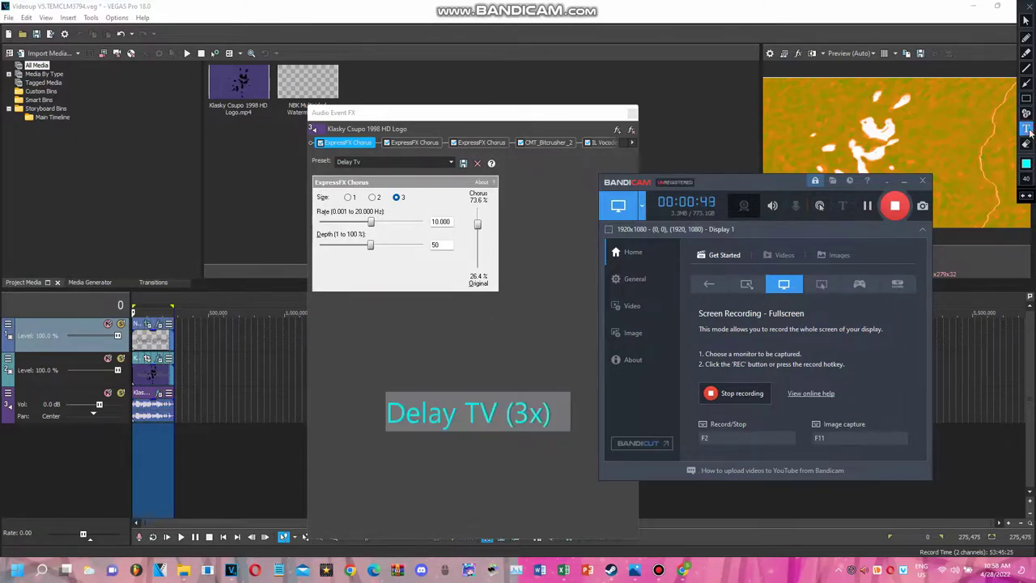
# Erase the "Delay TV (3x)" annotation and return to the normal pointer.
pyautogui.click(1026, 143)
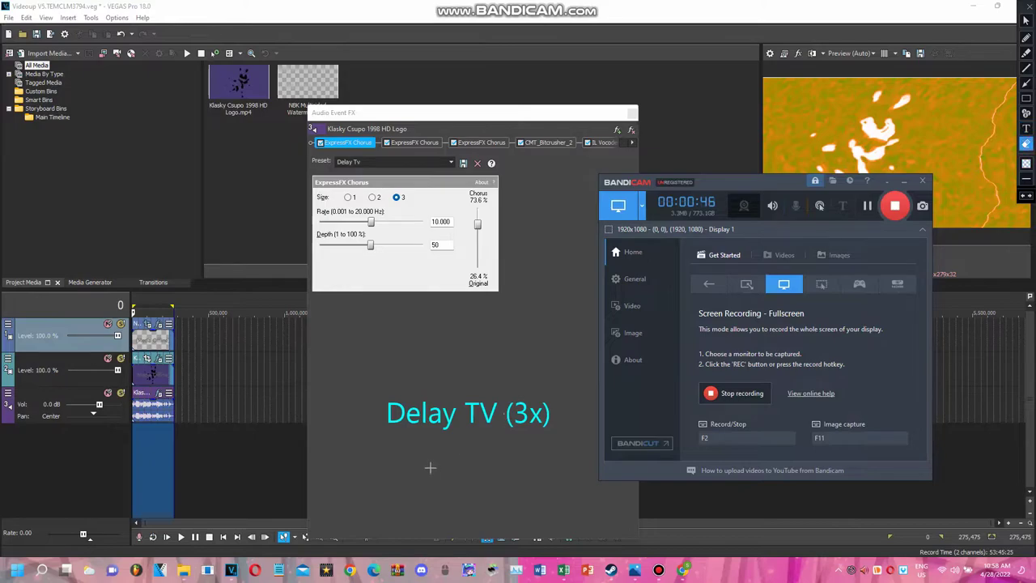
pyautogui.click(571, 442)
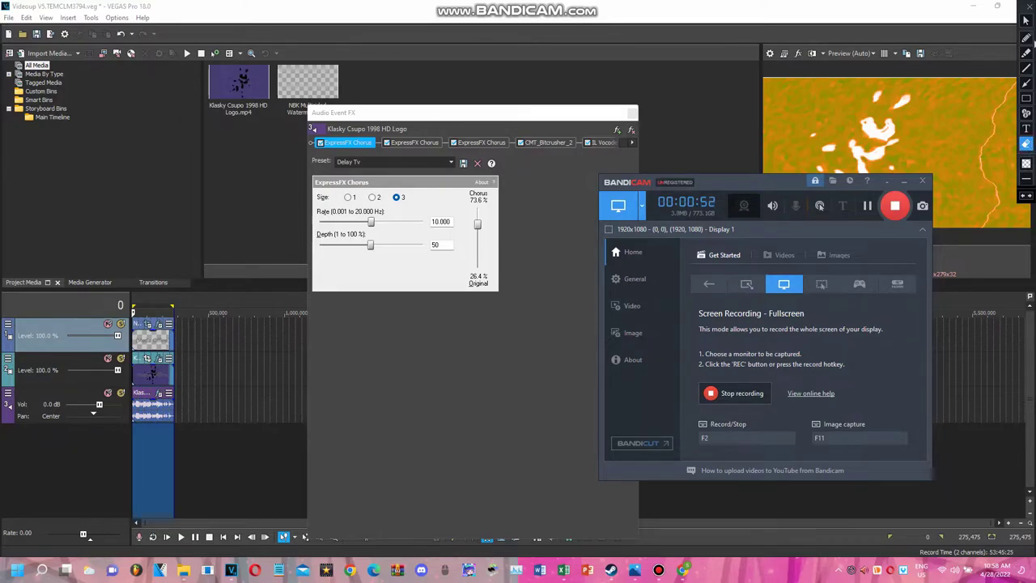
pyautogui.click(1026, 19)
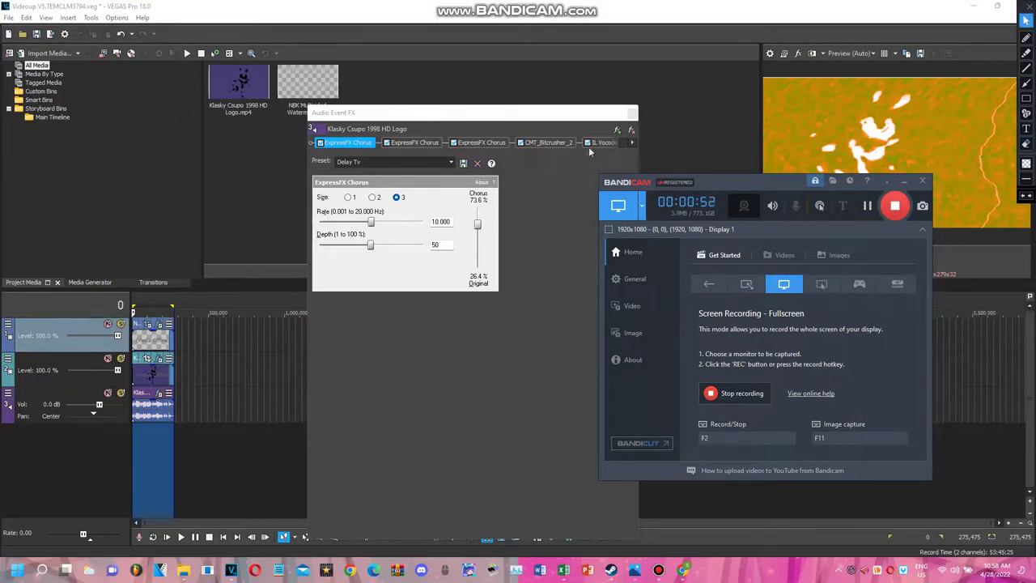
# Review the CMT_Bitcrusher_2 and IL Vocodex effects on the Videoup V5 clip's audio, then close the audio effects.
pyautogui.click(549, 144)
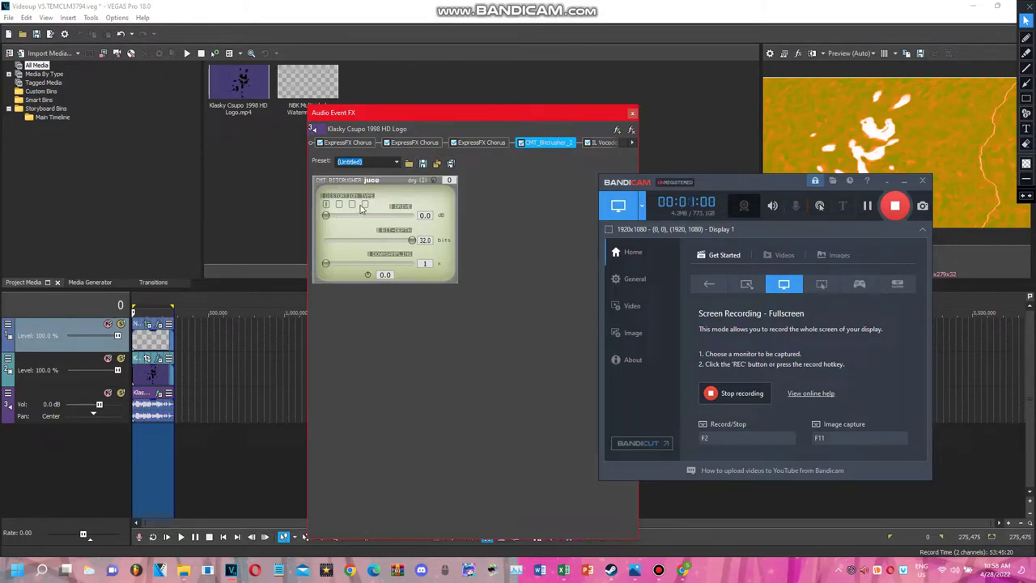
pyautogui.moveTo(325, 214); pyautogui.dragTo(412, 215)
pyautogui.click(602, 144)
pyautogui.moveTo(564, 116); pyautogui.dragTo(440, 84)
pyautogui.click(510, 83)
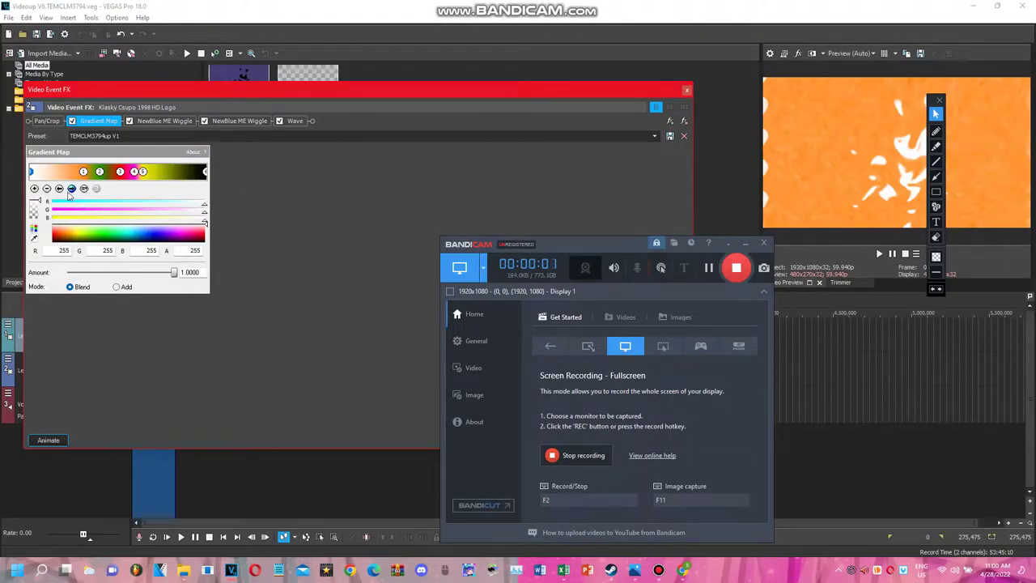
# Step through the color points of the Gradient Map on the Videoup V6 logo clip.
pyautogui.click(71, 187)
pyautogui.click(71, 188)
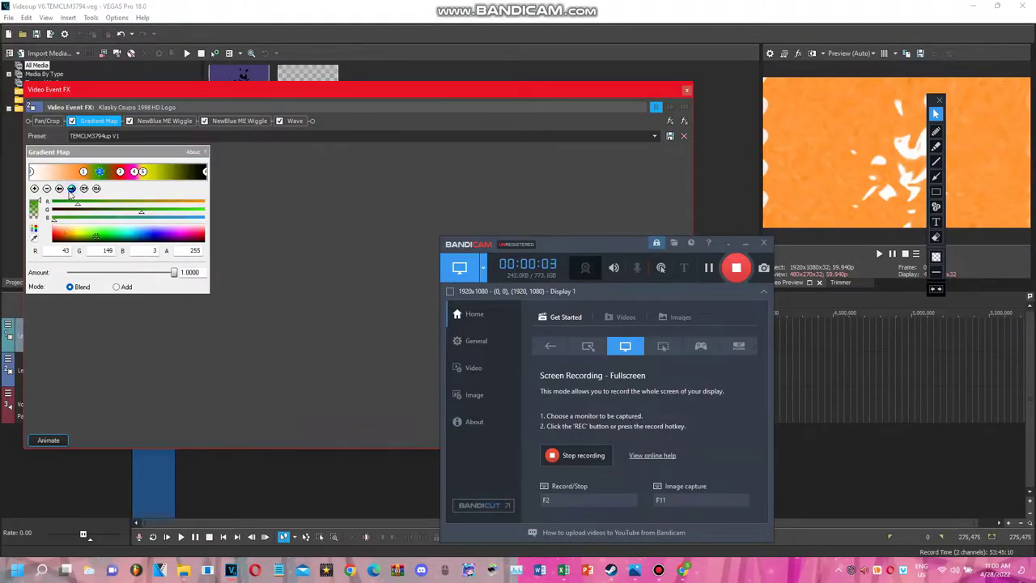
pyautogui.click(71, 188)
pyautogui.click(72, 188)
pyautogui.click(71, 188)
pyautogui.click(71, 188)
# Review both NewBlue ME Wiggle effects and the Wave effect on the Videoup V6 logo clip, then close the video effects.
pyautogui.click(186, 121)
pyautogui.click(239, 121)
pyautogui.click(295, 121)
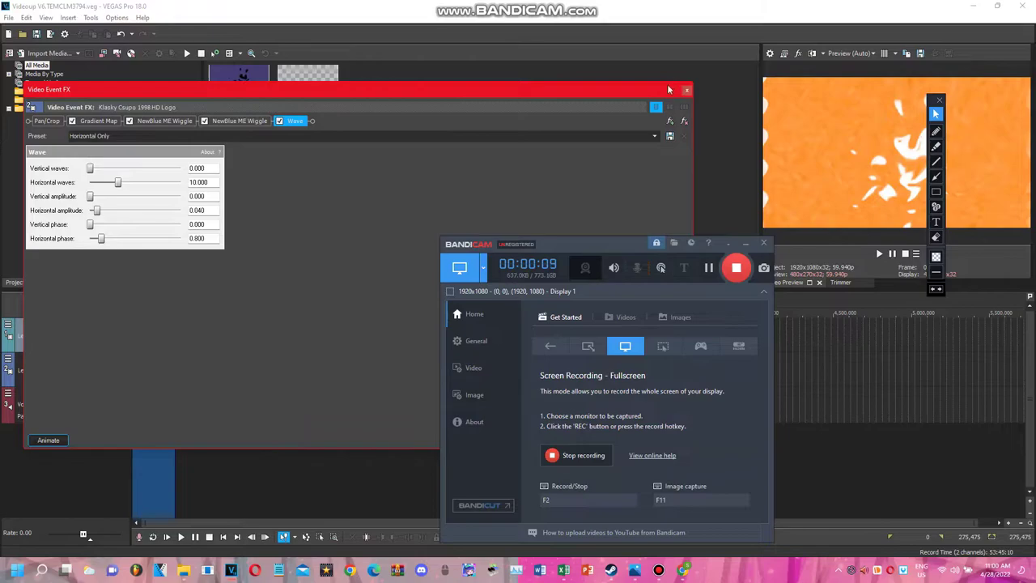
pyautogui.click(687, 90)
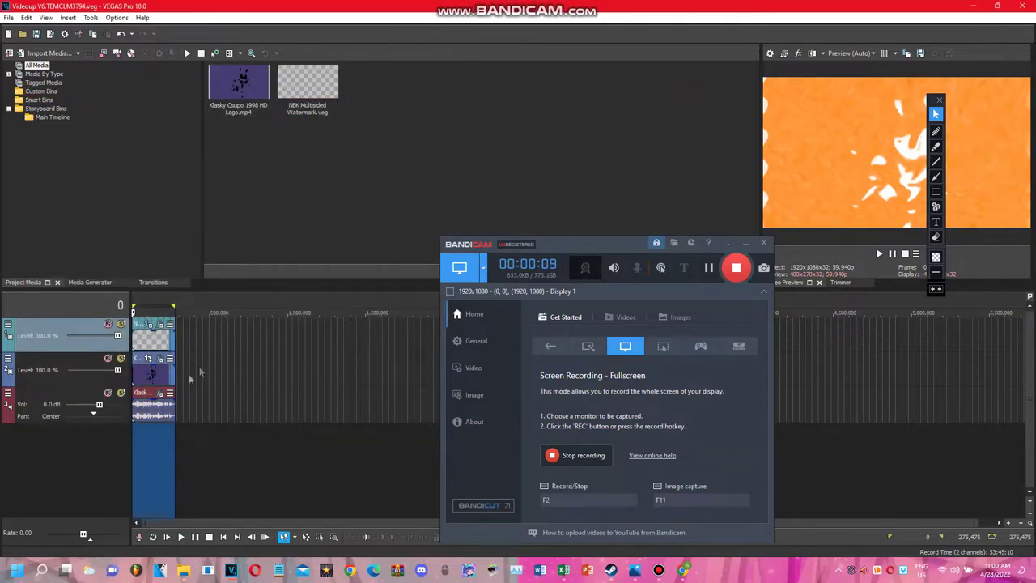
# Open the Videoup V6 clip's audio effects and review ExpressFX Chorus, ExpressFX Flange/Wah-Wah and tb_grumblebum.
pyautogui.click(163, 391)
pyautogui.click(237, 111)
pyautogui.moveTo(252, 75); pyautogui.dragTo(166, 58)
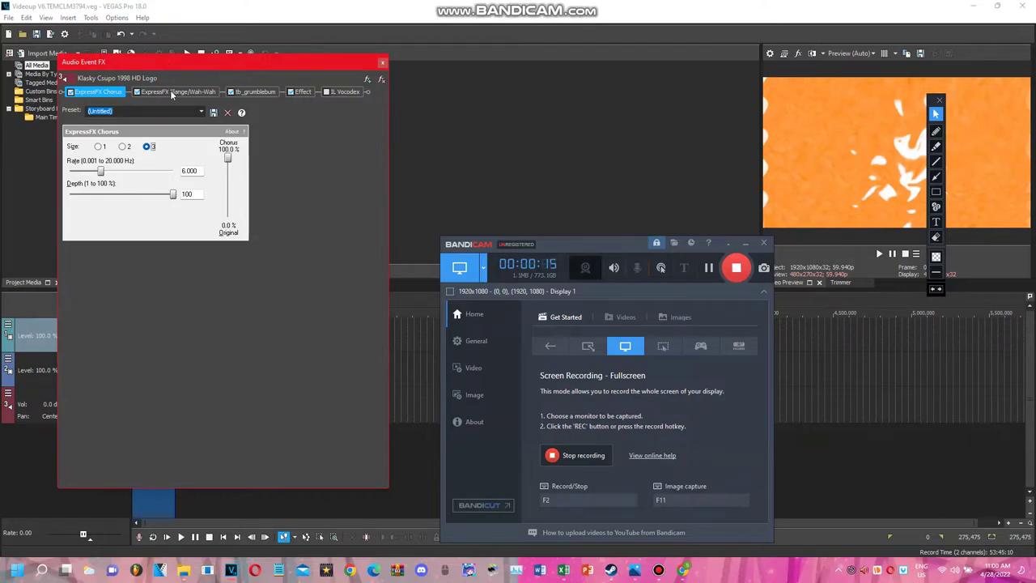
pyautogui.click(172, 92)
pyautogui.click(254, 92)
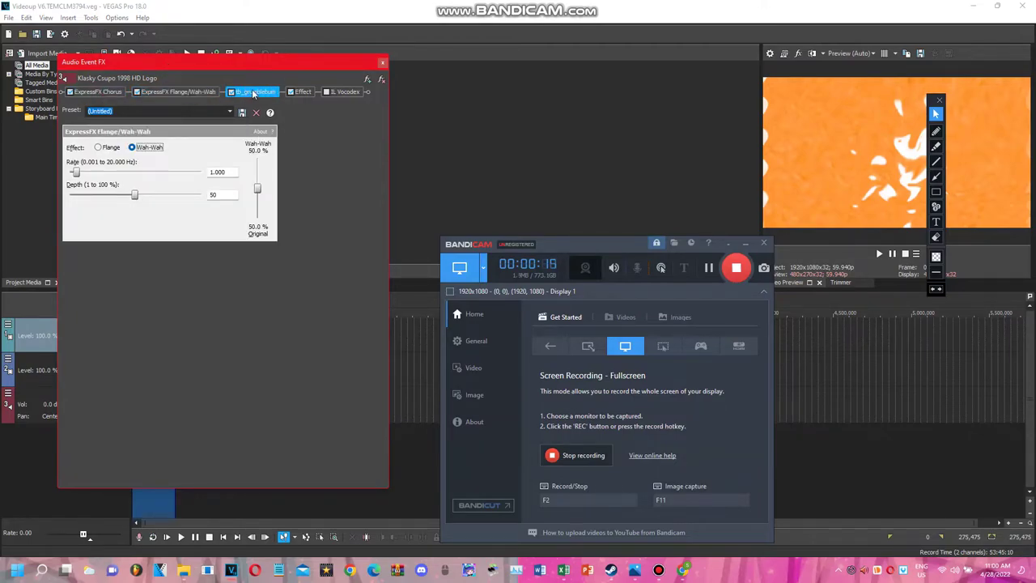
# Review the Orange Vocoder and IL Vocodex on the Videoup V6 clip's audio, then close the audio effects.
pyautogui.click(303, 91)
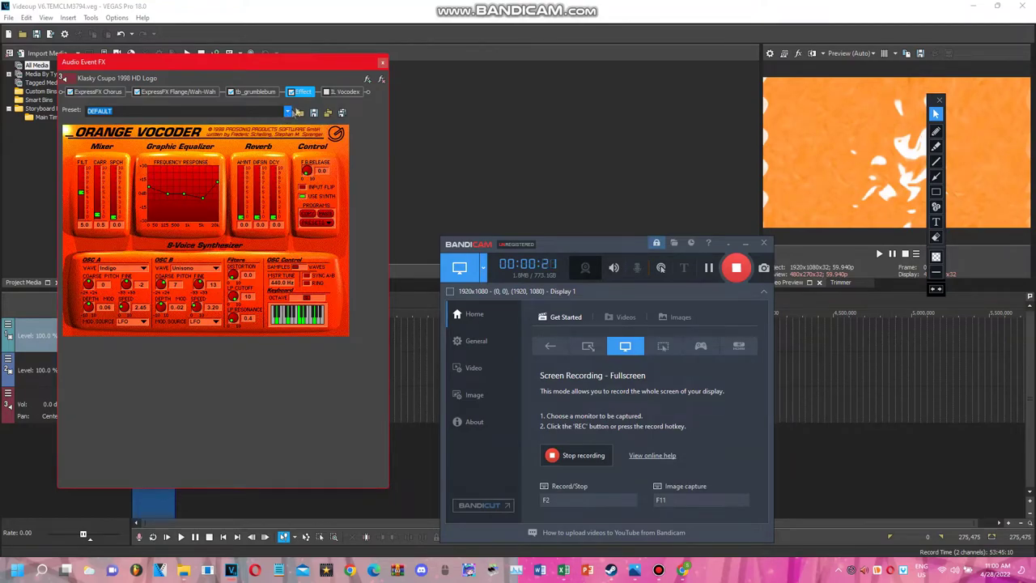
pyautogui.click(336, 94)
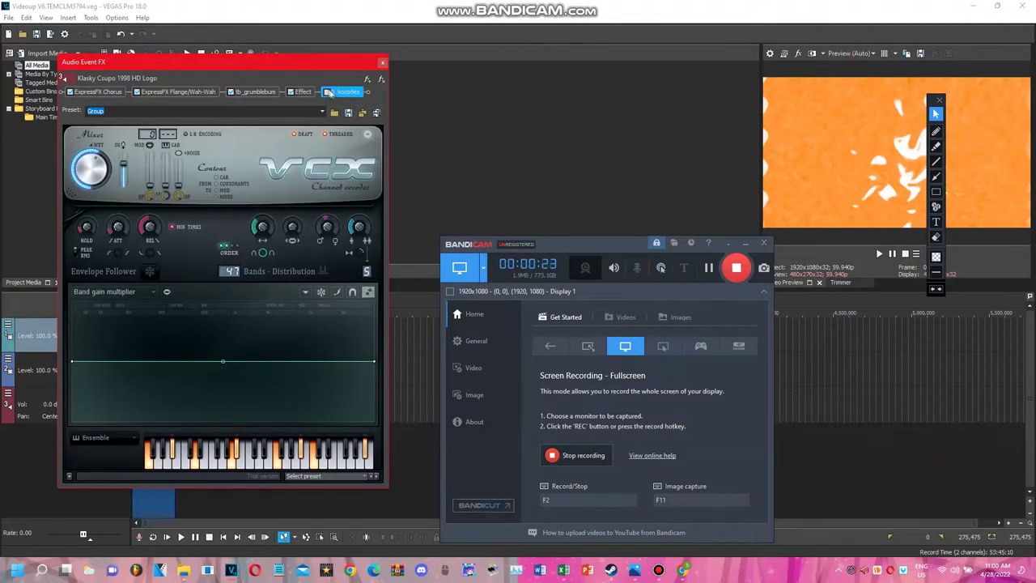
pyautogui.click(383, 63)
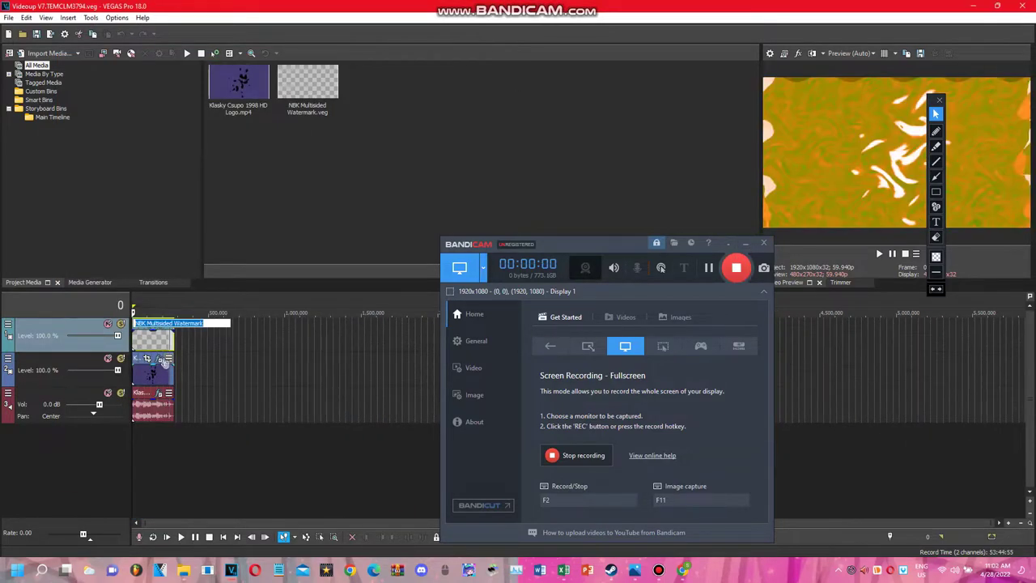
# Open the Videoup V7 logo clip's video effects and step through the Gradient Map's color points.
pyautogui.click(159, 359)
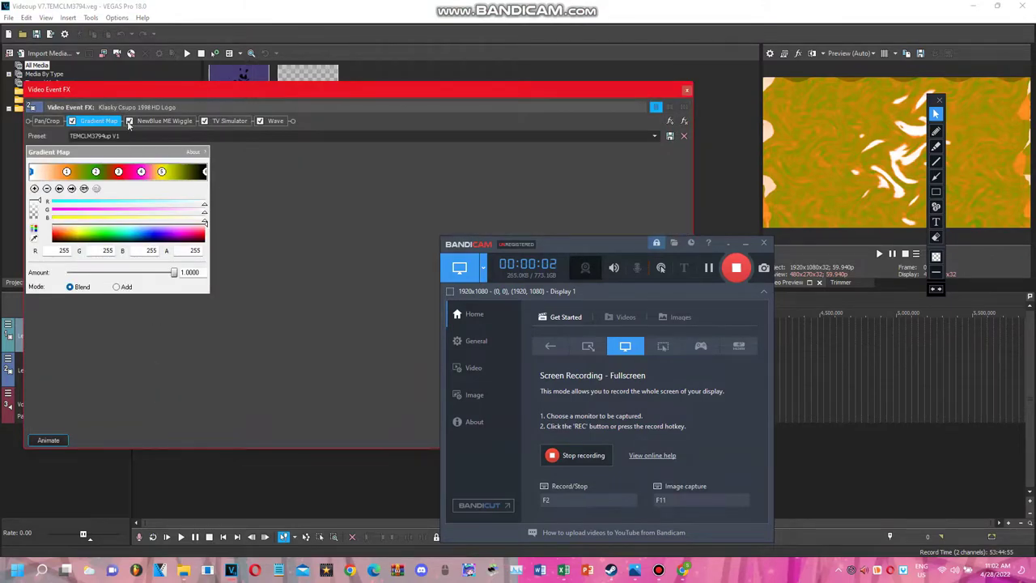
pyautogui.click(71, 188)
pyautogui.click(72, 189)
pyautogui.click(72, 189)
pyautogui.click(72, 189)
pyautogui.click(72, 189)
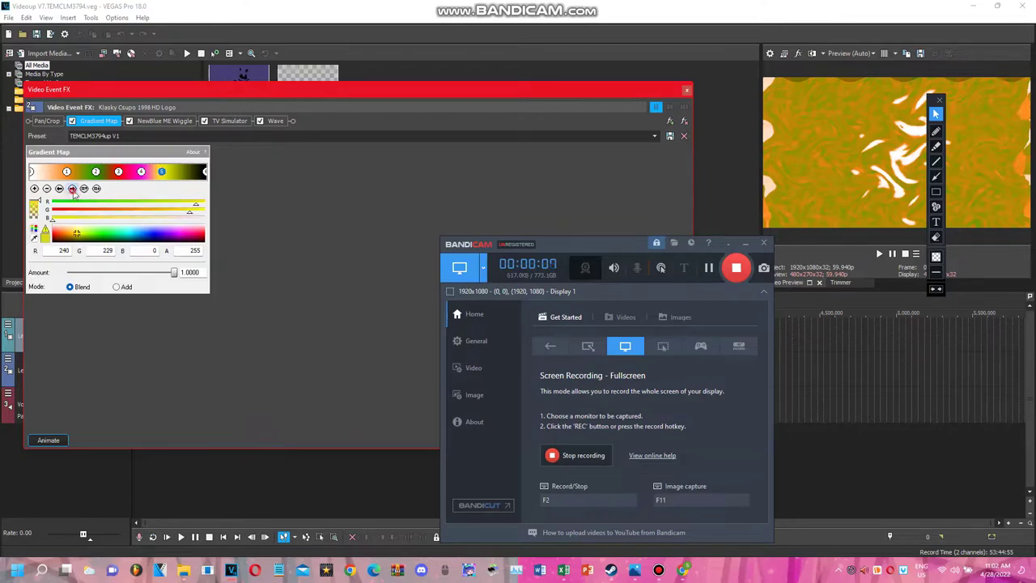
# Review the NewBlue ME Wiggle, TV Simulator and Wave effects on the Videoup V7 logo clip, then close the video effects.
pyautogui.click(187, 120)
pyautogui.click(227, 122)
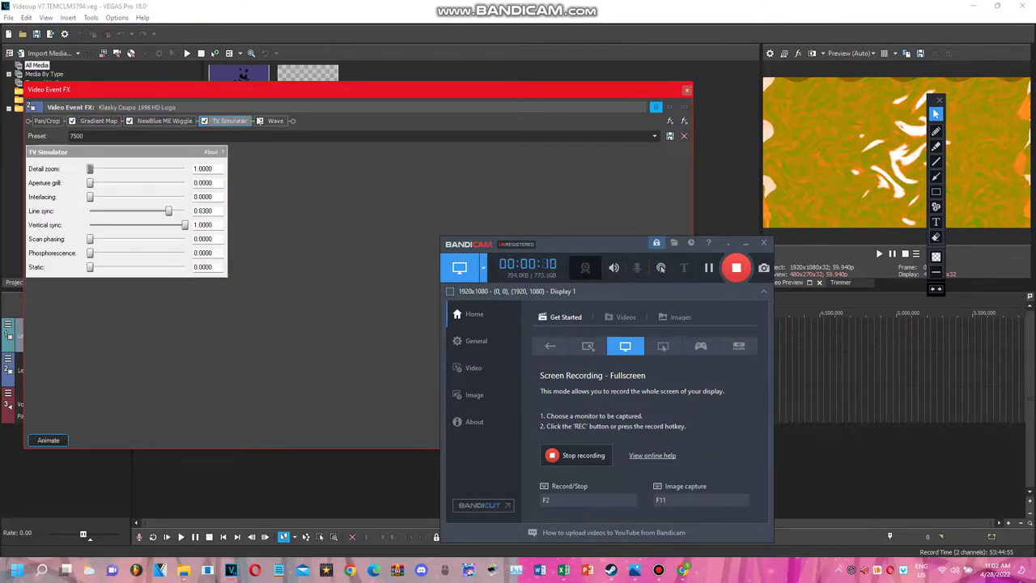
pyautogui.click(276, 120)
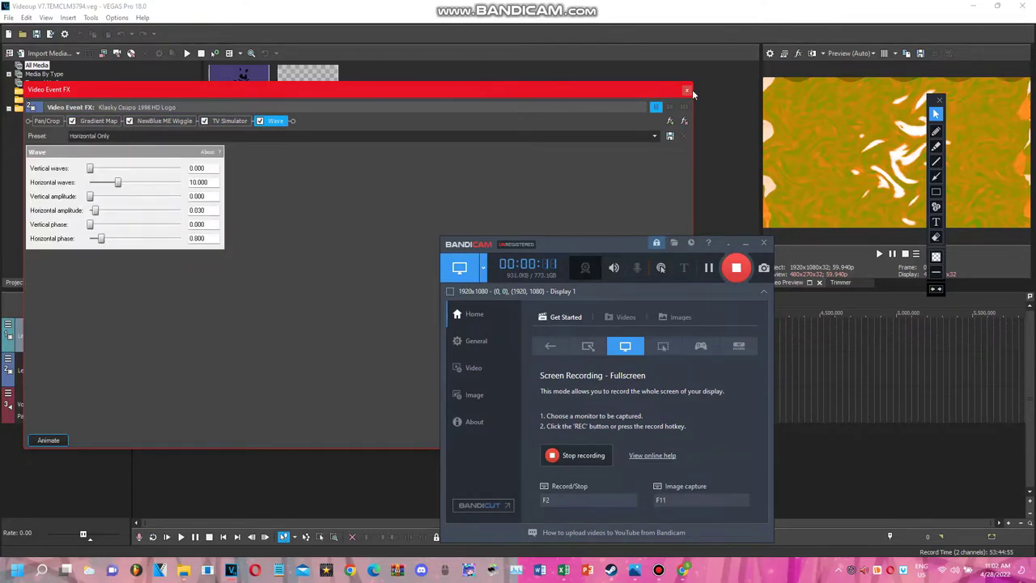
pyautogui.click(687, 89)
# Open the Videoup V7 clip's audio effects, review both Effect entries, tb_grumblebum and IL Vocodex, then close them.
pyautogui.click(159, 396)
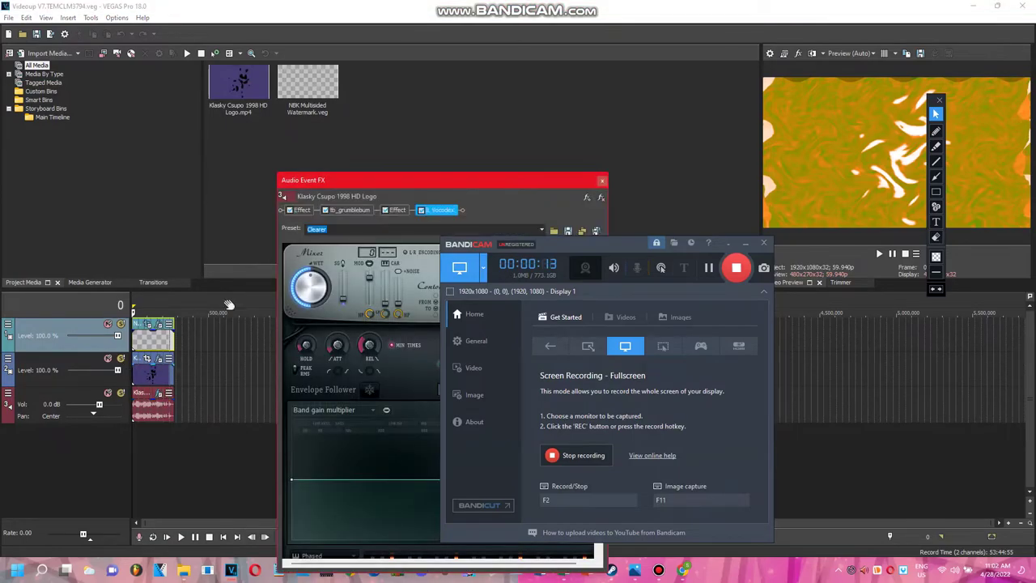
pyautogui.click(299, 210)
pyautogui.moveTo(353, 213); pyautogui.dragTo(149, 121)
pyautogui.click(148, 119)
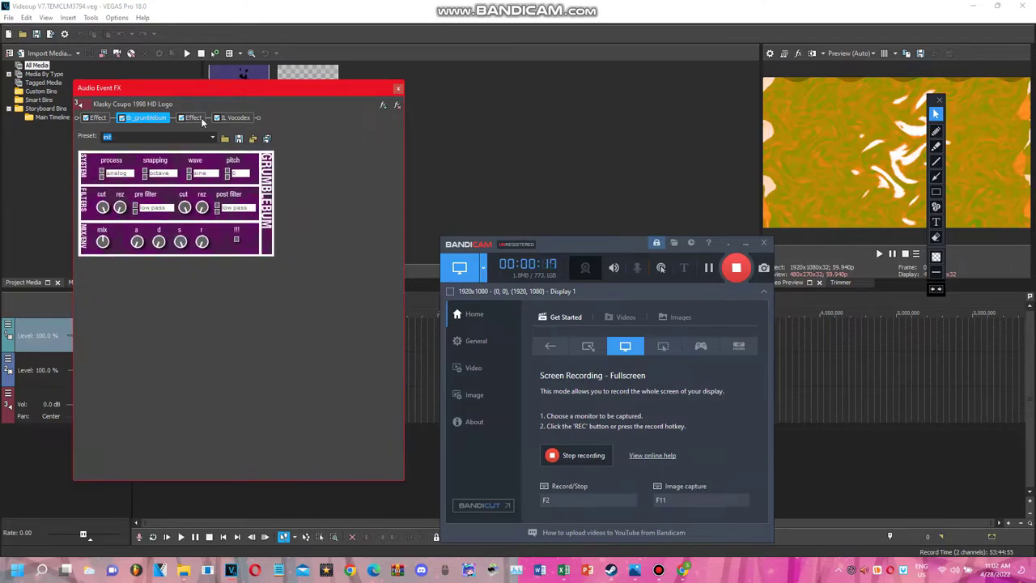
pyautogui.click(200, 119)
pyautogui.click(225, 119)
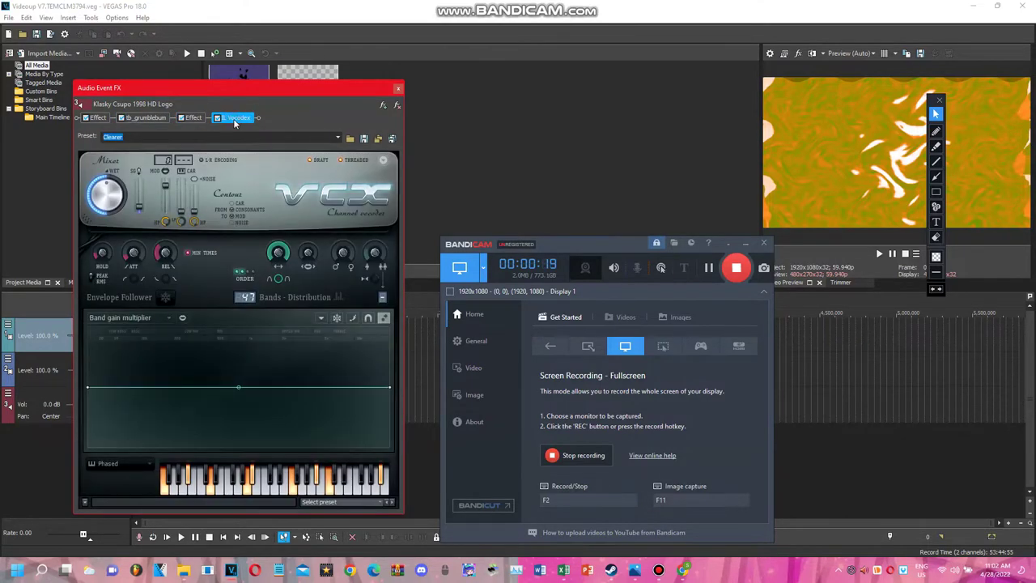
pyautogui.click(398, 87)
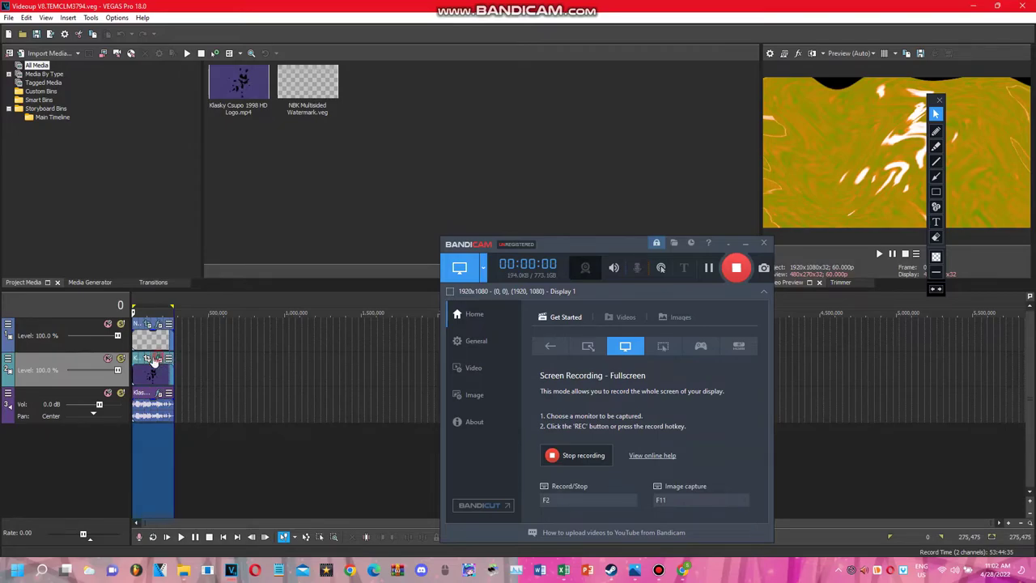
# Open the Videoup V8 logo clip's video effects and step through the Gradient Map's color points.
pyautogui.click(153, 361)
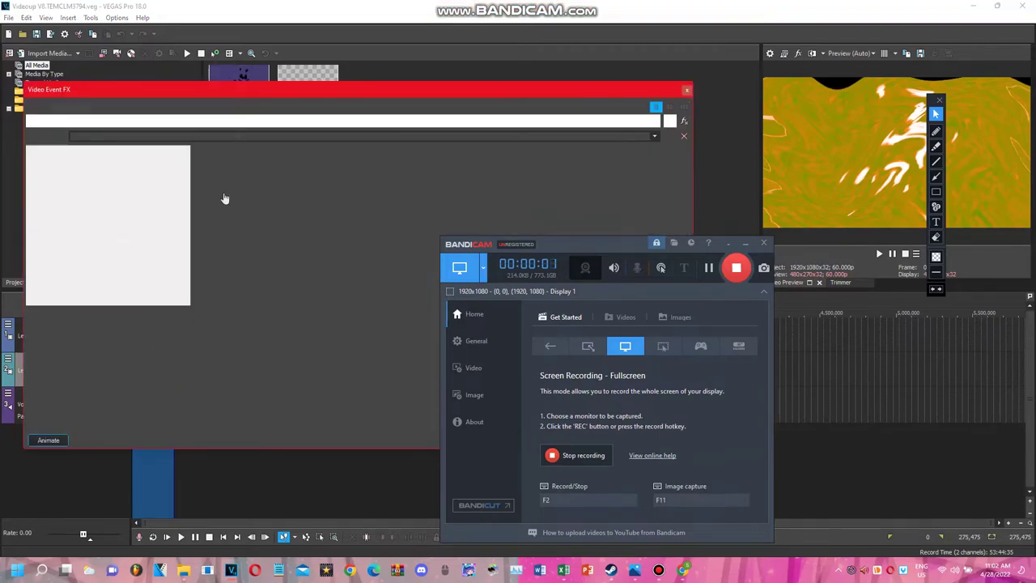
pyautogui.click(97, 120)
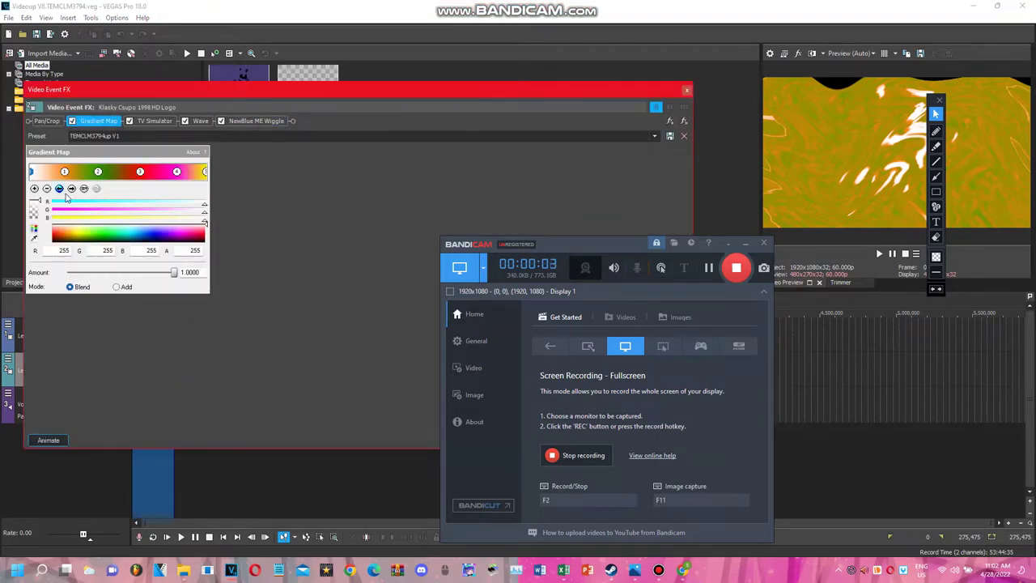
pyautogui.click(70, 189)
pyautogui.click(70, 189)
pyautogui.click(71, 189)
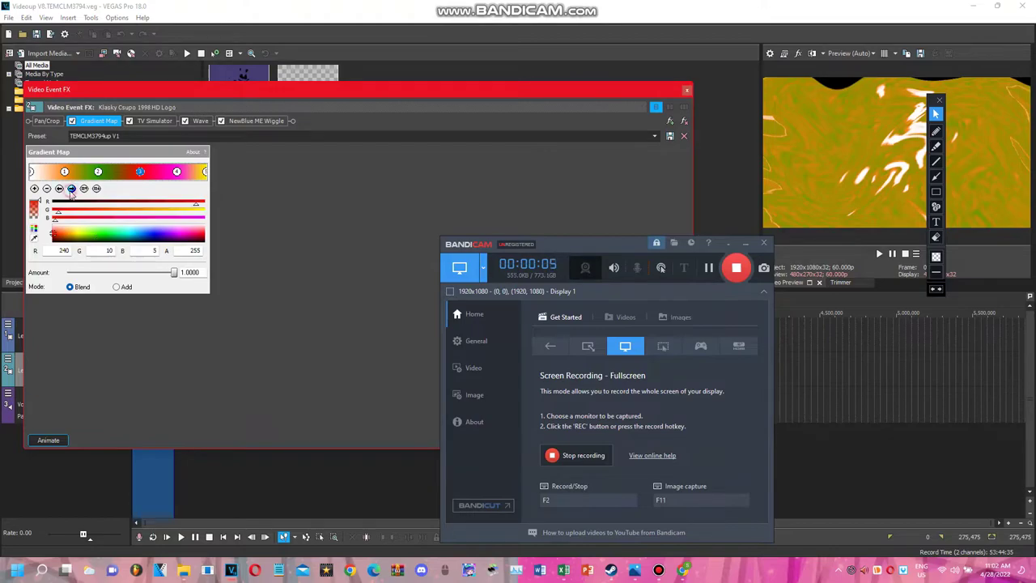
pyautogui.click(70, 189)
pyautogui.click(70, 189)
# Review the TV Simulator, Wave and NewBlue ME Wiggle effects on the Videoup V8 logo clip, then close the video effects.
pyautogui.click(154, 120)
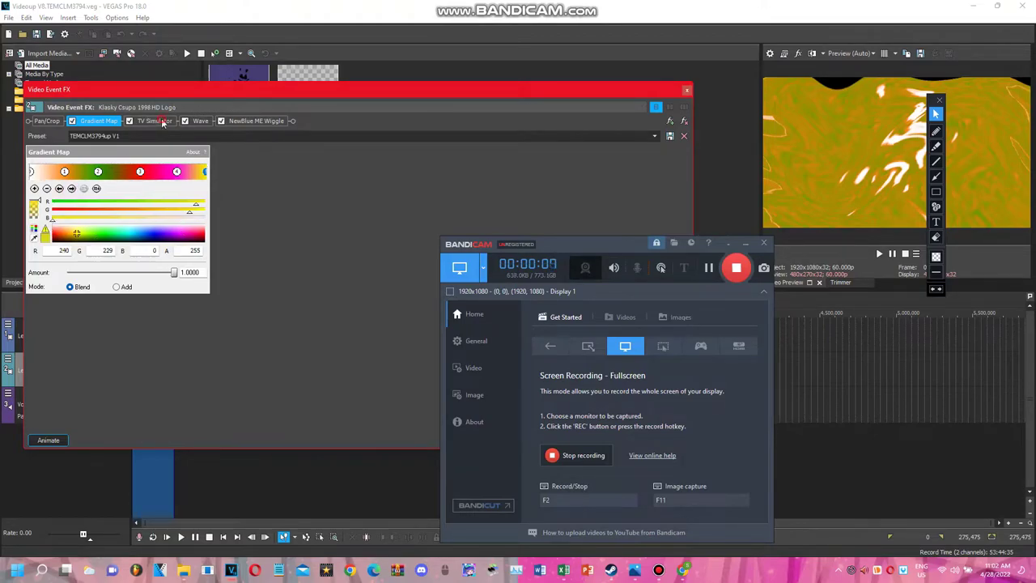
pyautogui.click(256, 121)
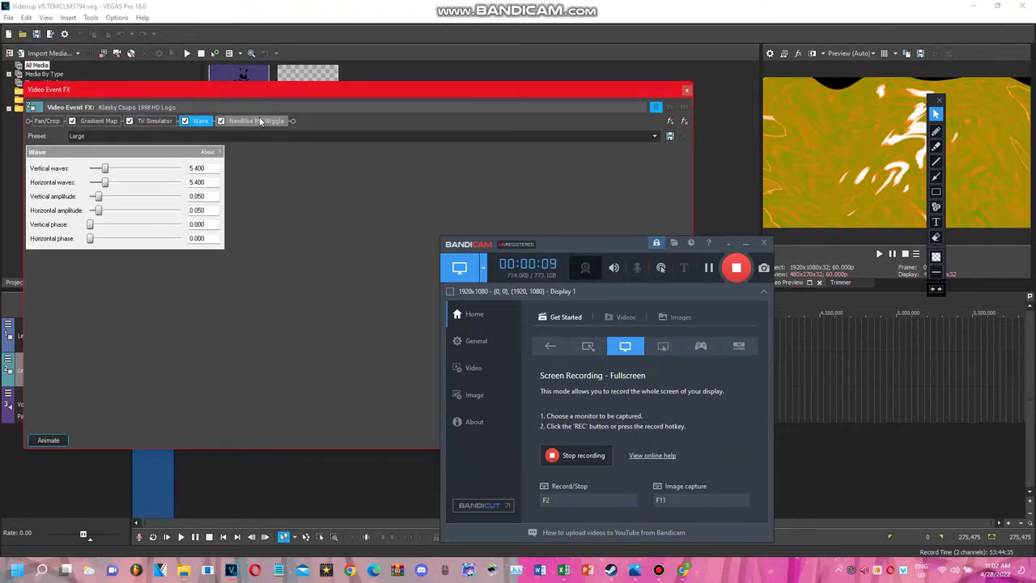
pyautogui.click(688, 95)
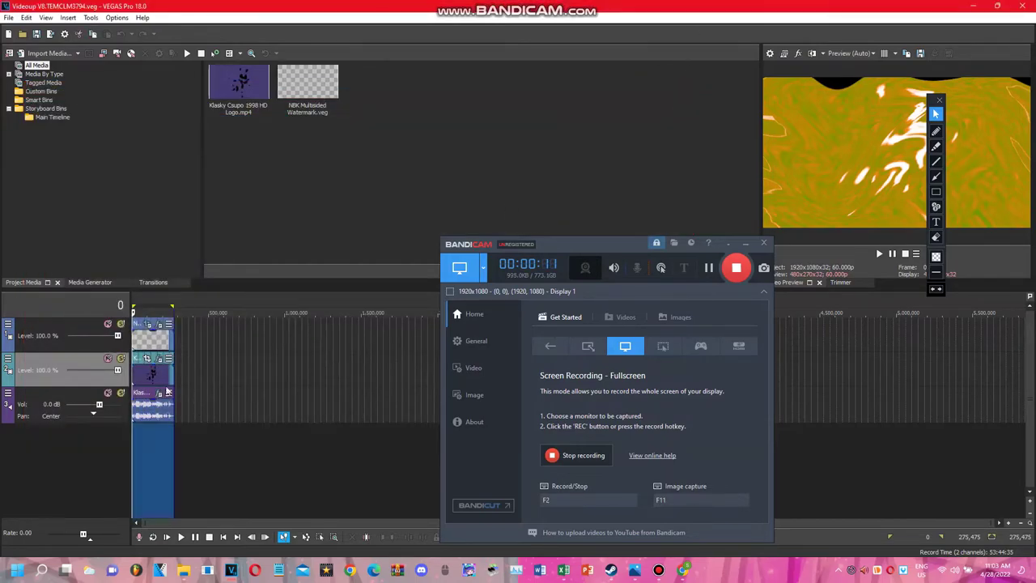
# Open the Videoup V8 clip's audio effects and review tb_grumblebum, ExpressFX Amplitude Modulation and IL Vocodex.
pyautogui.click(161, 393)
pyautogui.moveTo(384, 179); pyautogui.dragTo(191, 34)
pyautogui.click(121, 66)
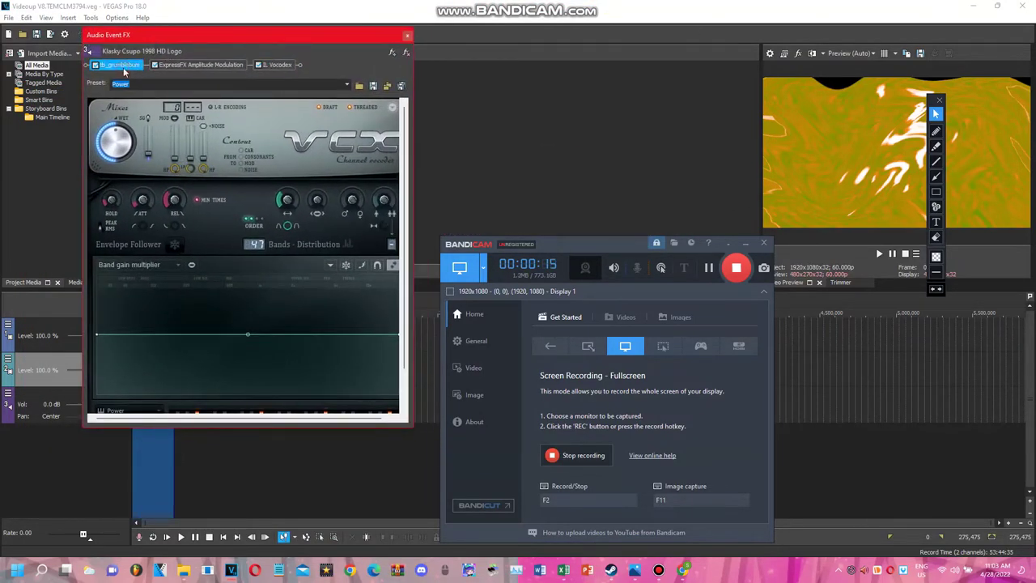
pyautogui.click(191, 65)
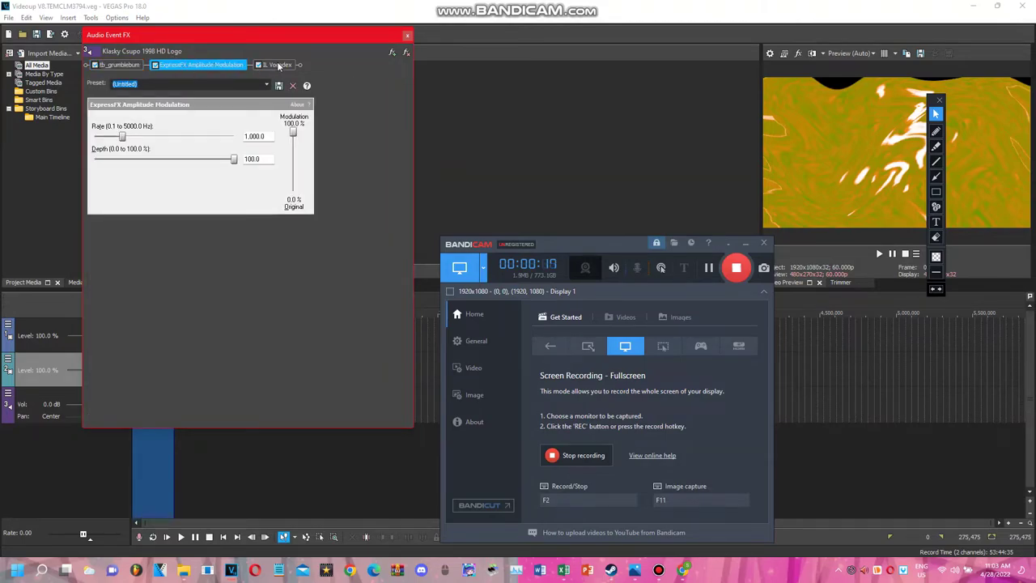
pyautogui.click(278, 65)
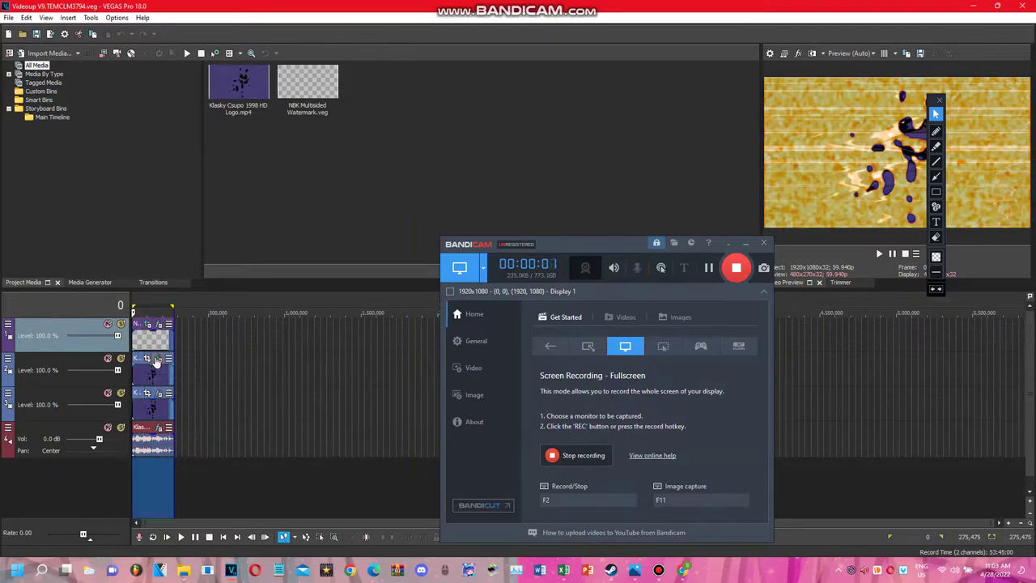
# Examine the Gradient Map's color points on the Videoup V9 logo clip on track 2, then close its video effects.
pyautogui.click(157, 360)
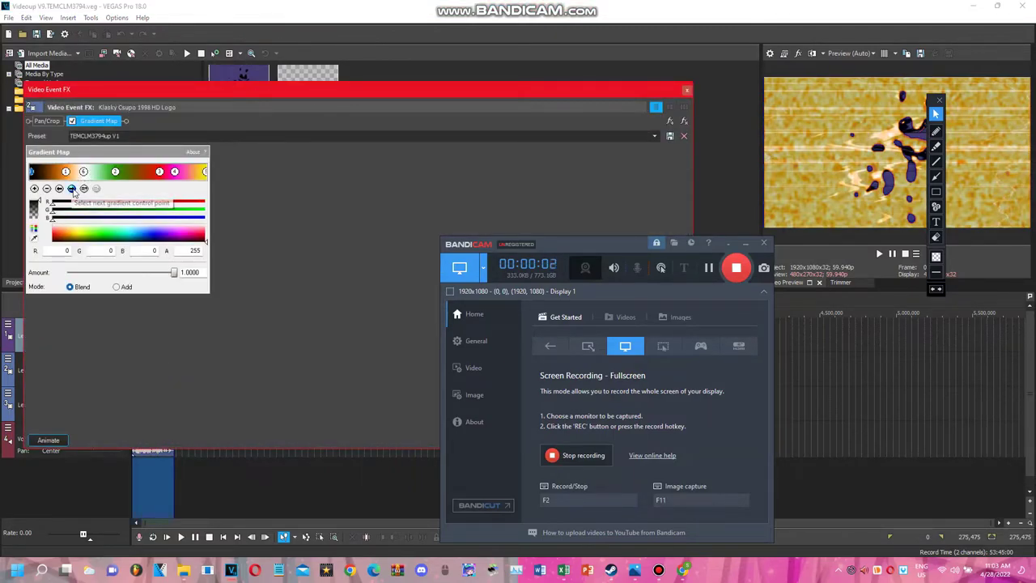
pyautogui.click(71, 187)
pyautogui.click(83, 173)
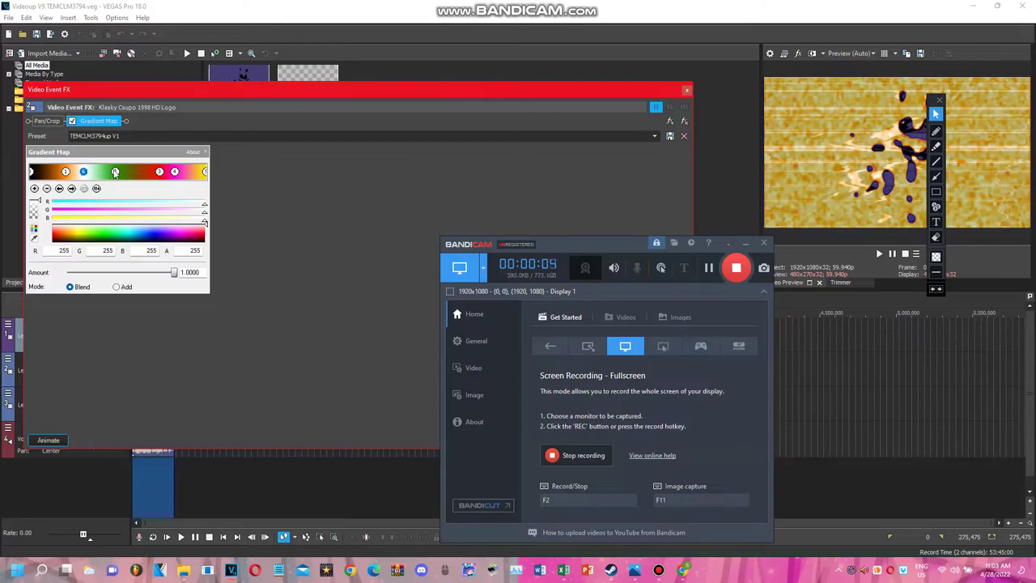
pyautogui.click(115, 172)
pyautogui.click(160, 173)
pyautogui.click(174, 172)
pyautogui.click(205, 172)
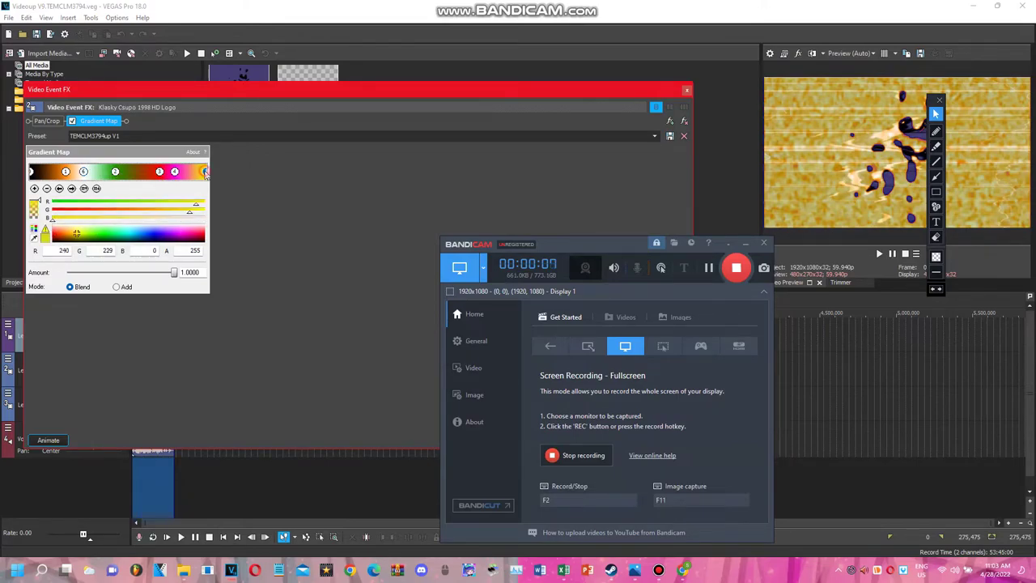
pyautogui.click(688, 90)
# Review the TV Simulator and Rays effects on the Videoup V9 logo clip on track 3, then close its video effects.
pyautogui.click(157, 392)
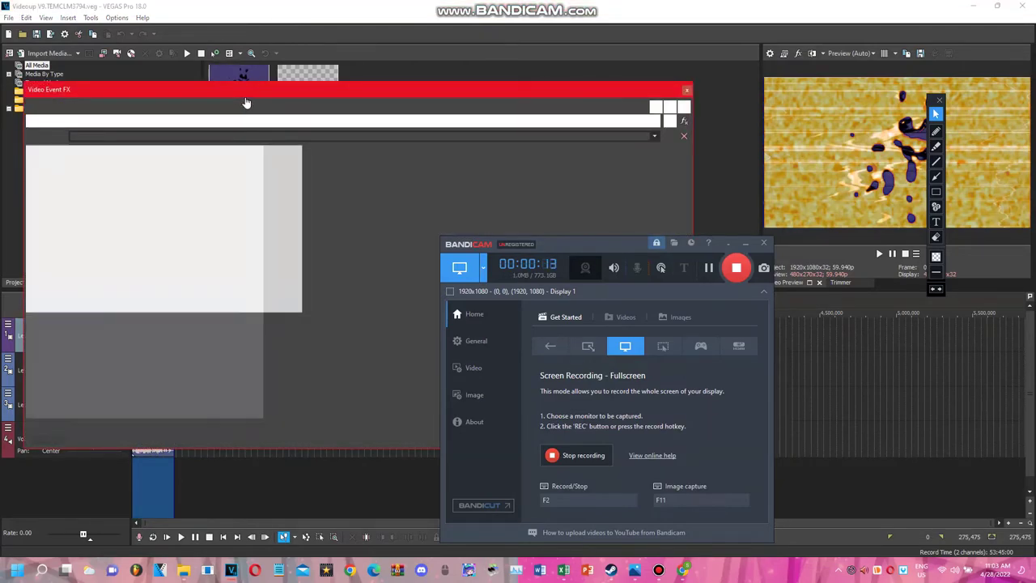
pyautogui.click(95, 121)
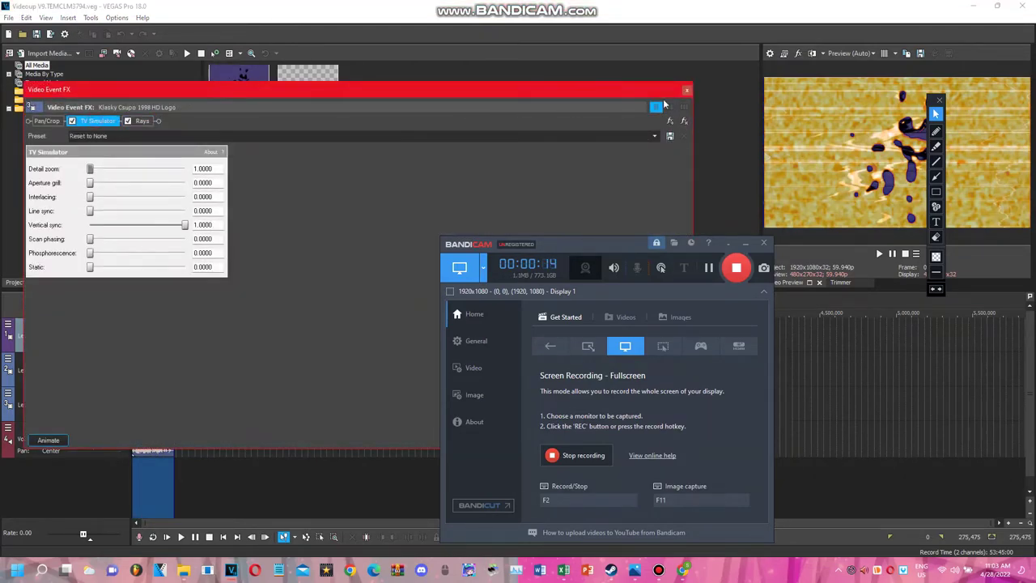
pyautogui.click(687, 90)
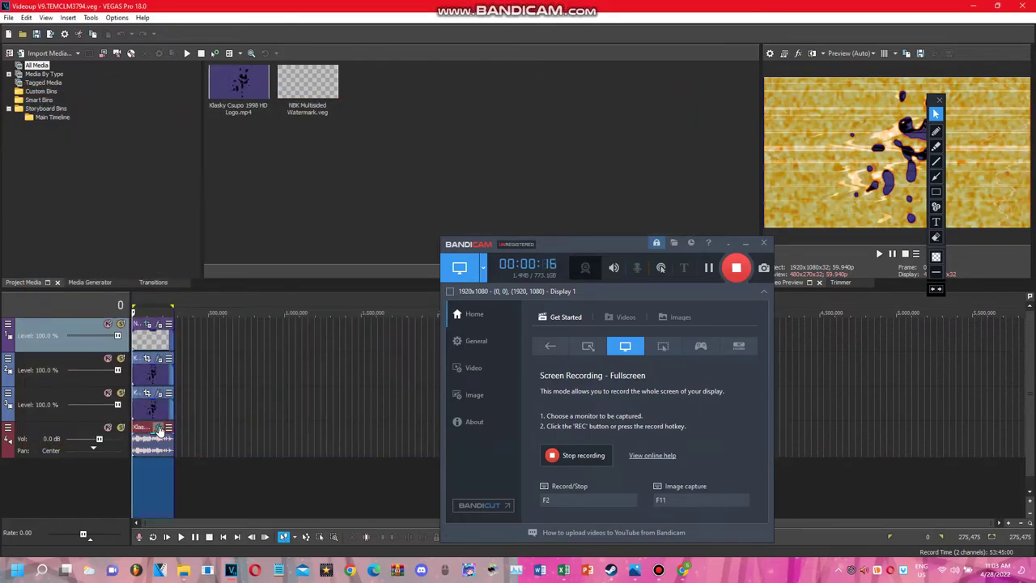
# Open the Videoup V9 clip's audio effects, review Effect, ExpressFX Amplitude Modulation and IL Vocodex, then close them.
pyautogui.click(158, 426)
pyautogui.click(107, 64)
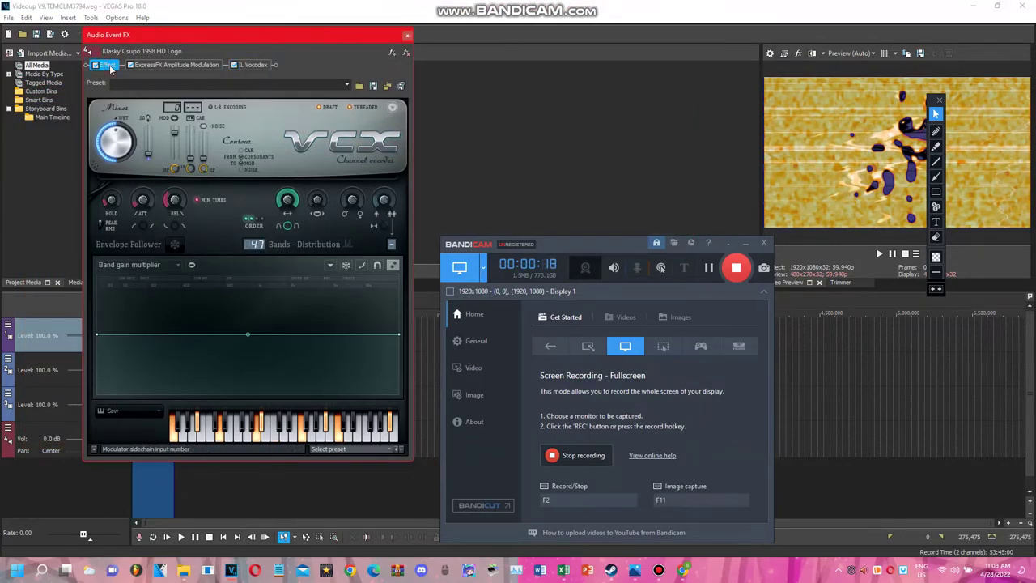
pyautogui.click(181, 65)
pyautogui.click(257, 65)
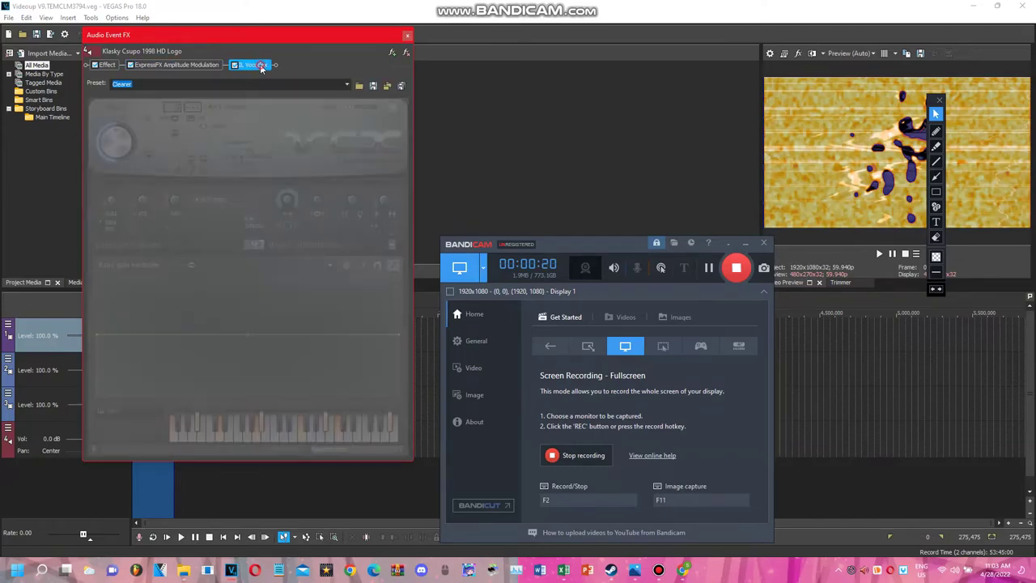
pyautogui.click(407, 36)
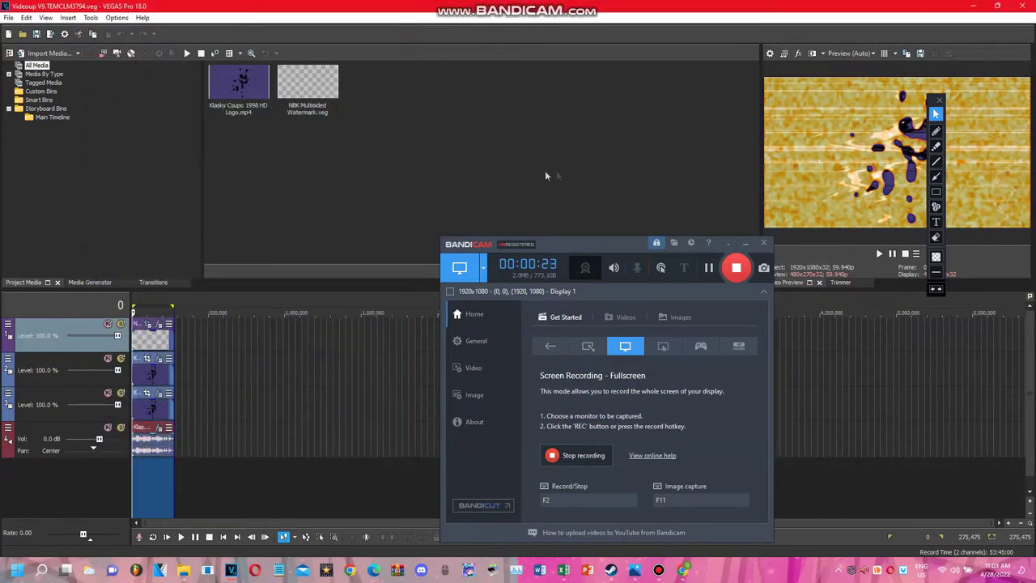
# Open the Videoup V10 logo clip's video effects and go through each of the Gradient Map's color points.
pyautogui.click(159, 360)
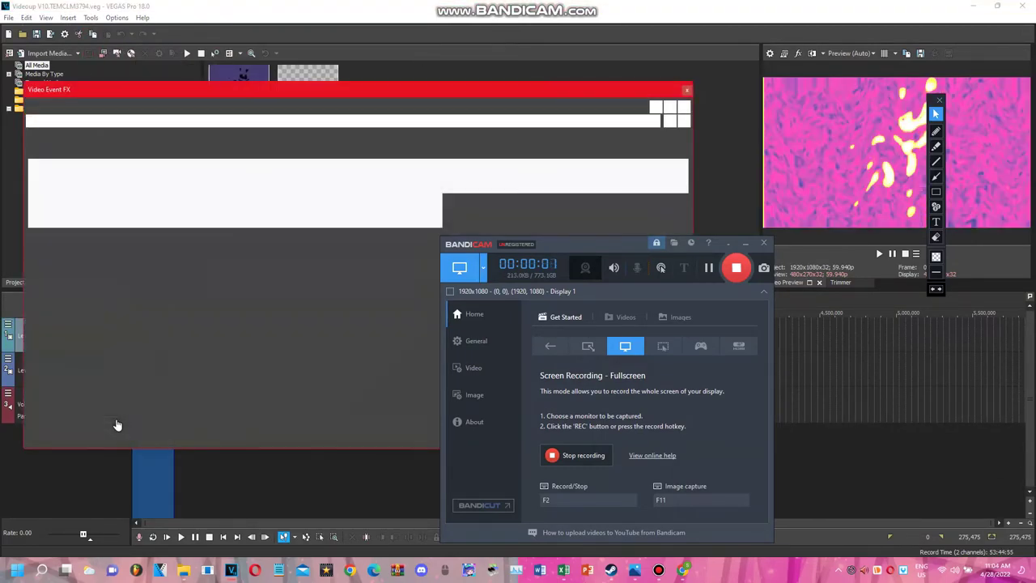
pyautogui.click(98, 121)
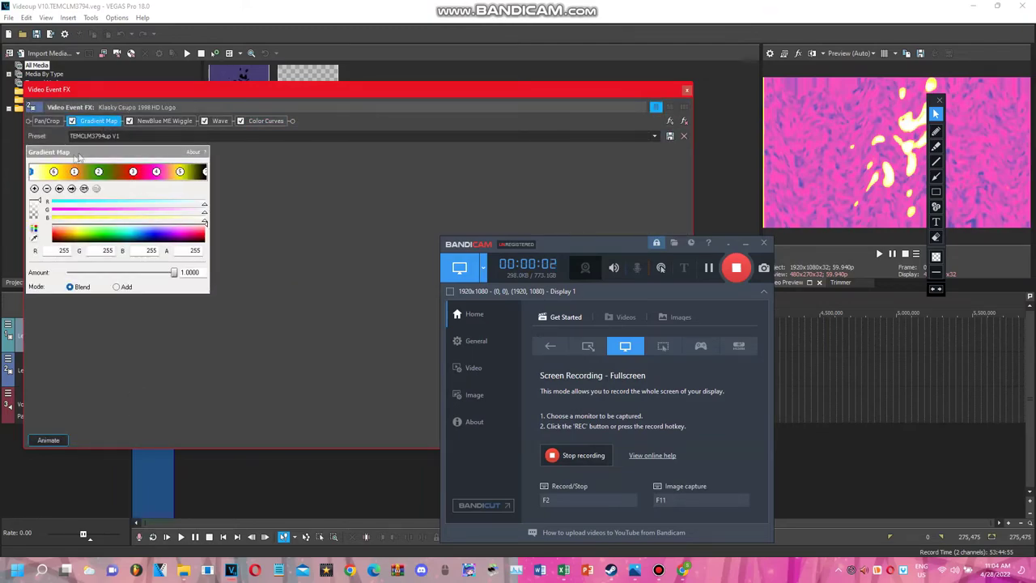
pyautogui.click(54, 171)
pyautogui.click(73, 173)
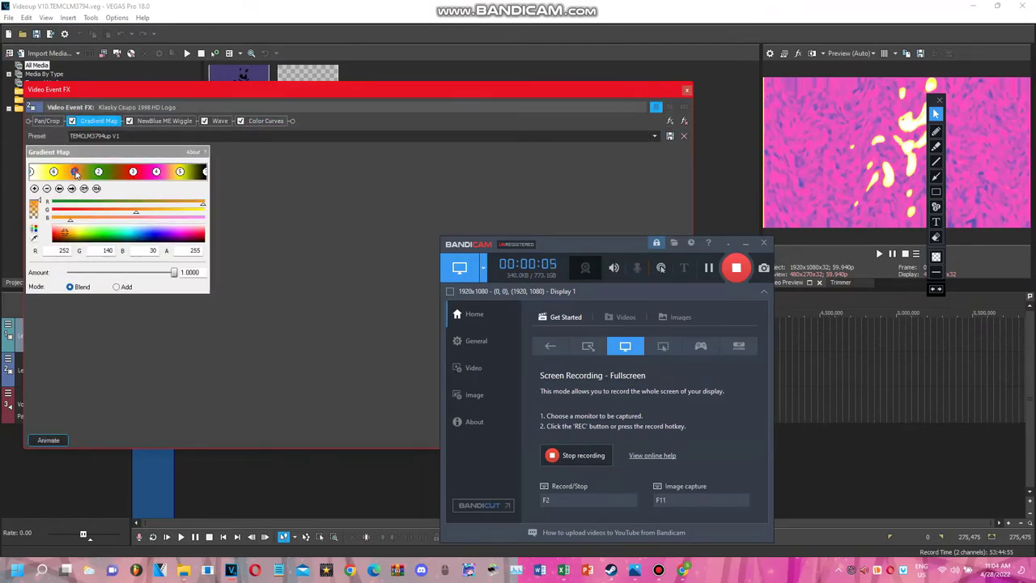
pyautogui.click(98, 172)
pyautogui.click(133, 172)
pyautogui.click(156, 172)
pyautogui.click(179, 171)
pyautogui.click(204, 172)
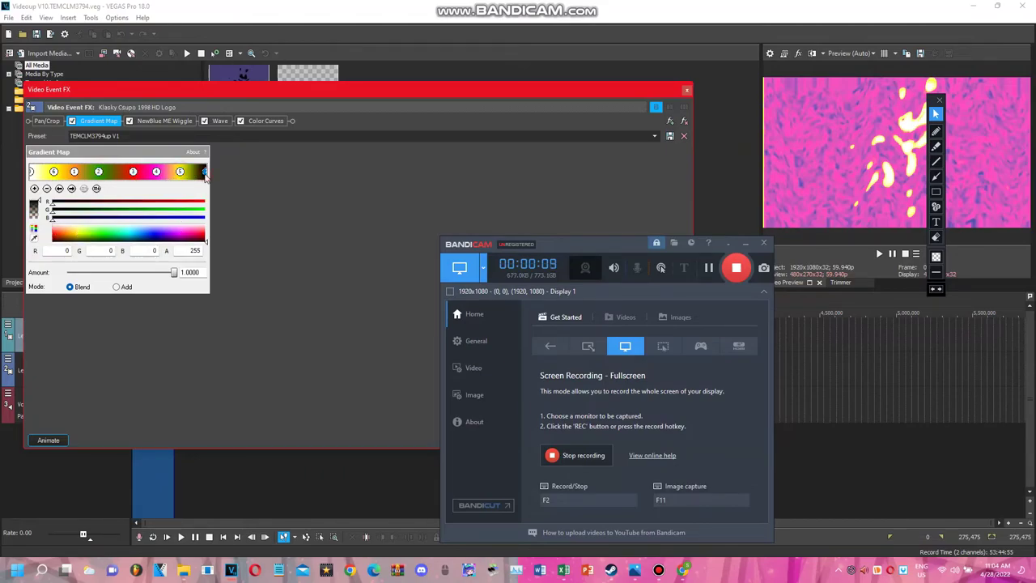
# Review the NewBlue ME Wiggle, Wave and Color Curves effects on the Videoup V10 logo clip, then close the video effects.
pyautogui.click(165, 120)
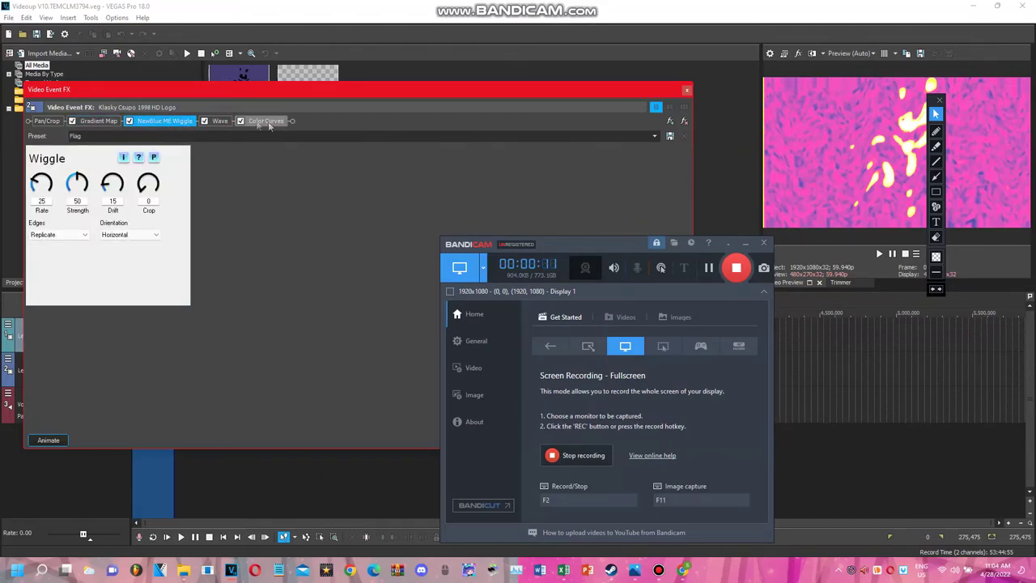
pyautogui.click(220, 120)
pyautogui.click(265, 121)
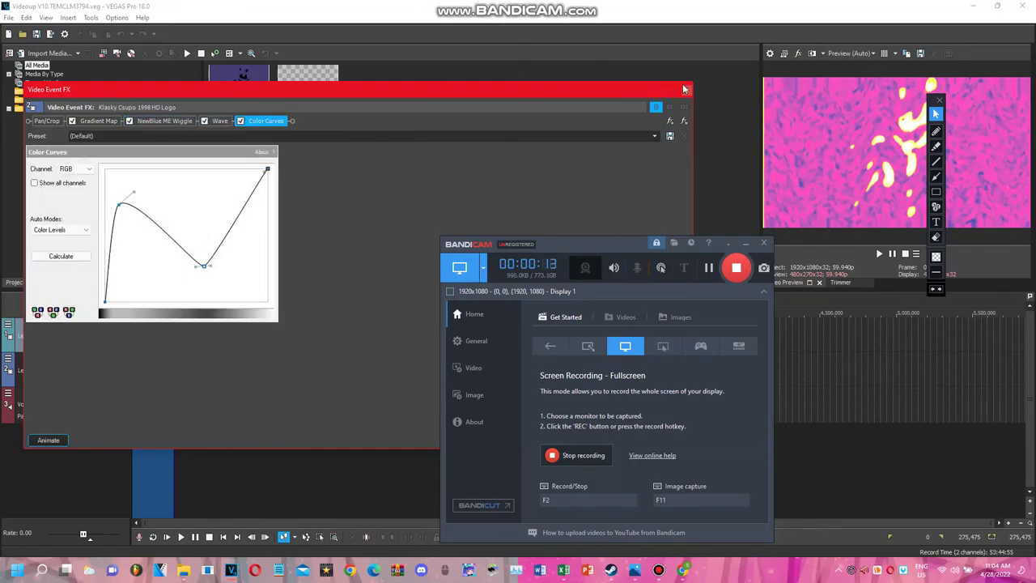
pyautogui.click(688, 93)
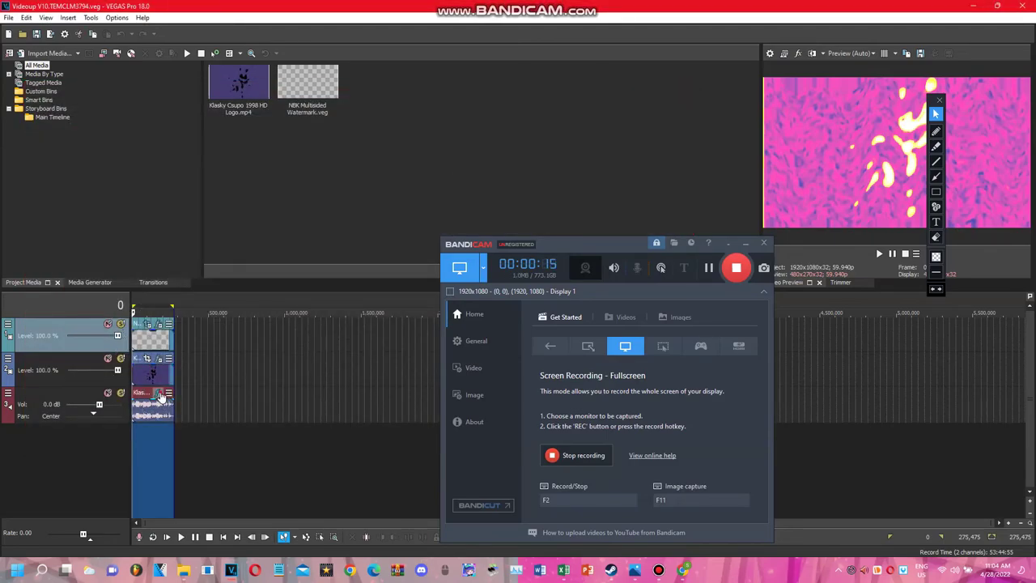
# Open the Videoup V10 clip's audio effects and enlarge the window to show the whole IL Vocodex.
pyautogui.click(118, 394)
pyautogui.moveTo(376, 186); pyautogui.dragTo(188, 33)
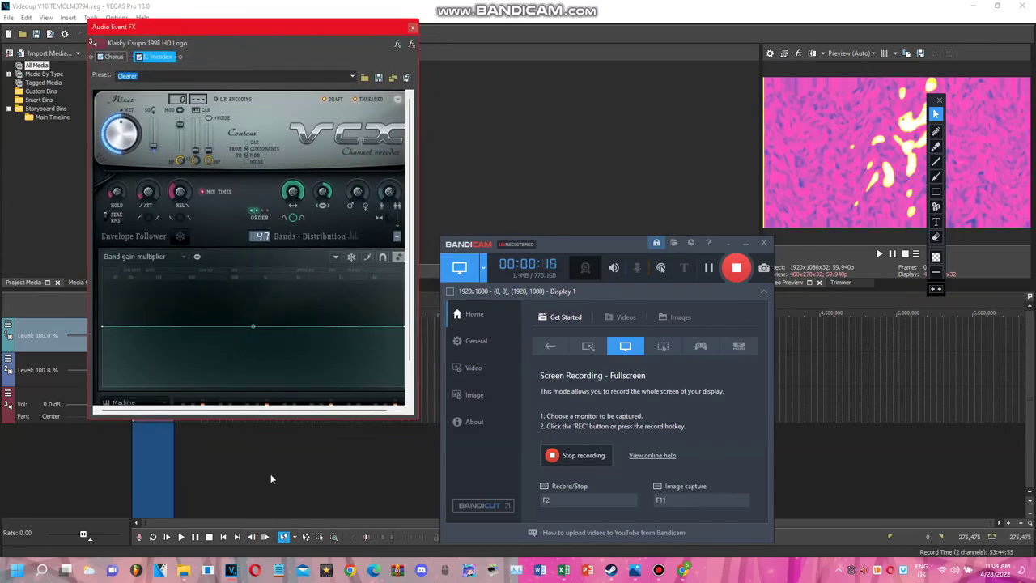
pyautogui.moveTo(286, 420); pyautogui.dragTo(286, 457)
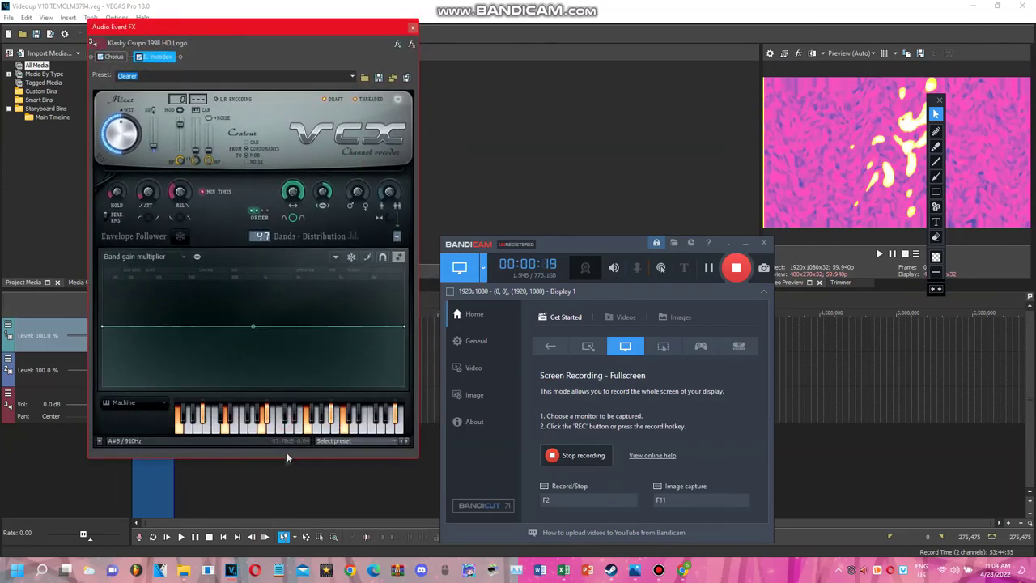